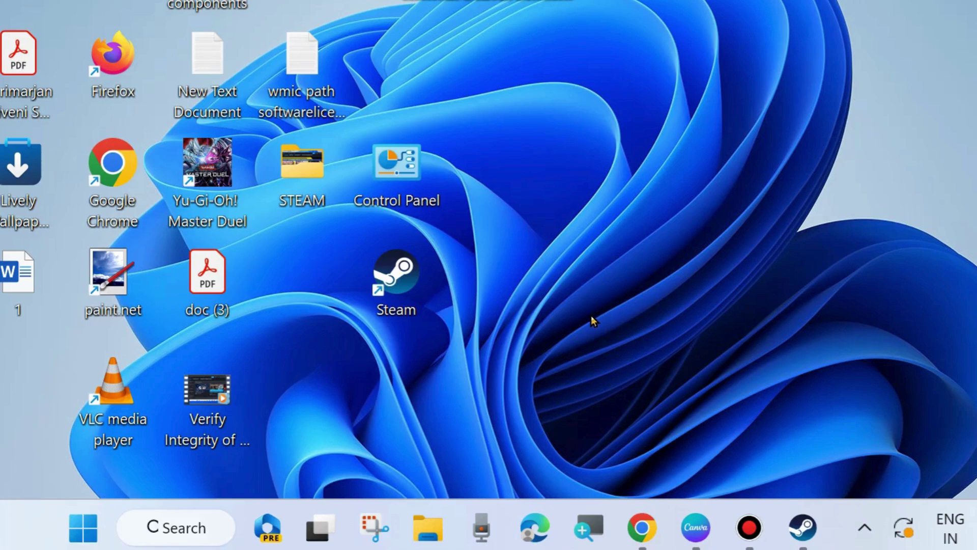
# - Launch Chrome, enlarge and reposition its window, and load steamstat.us
pyautogui.doubleClick(112, 168)
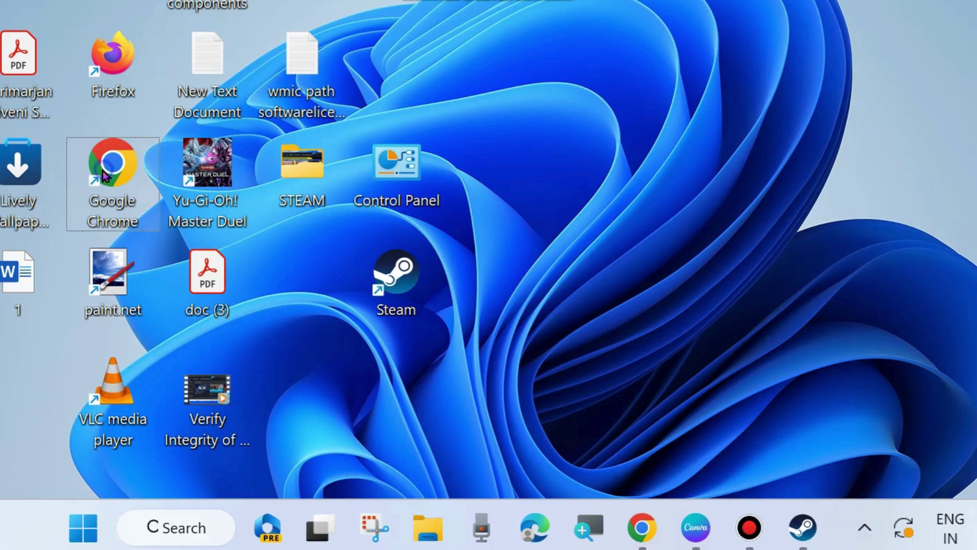
pyautogui.moveTo(584, 190); pyautogui.dragTo(239, 201)
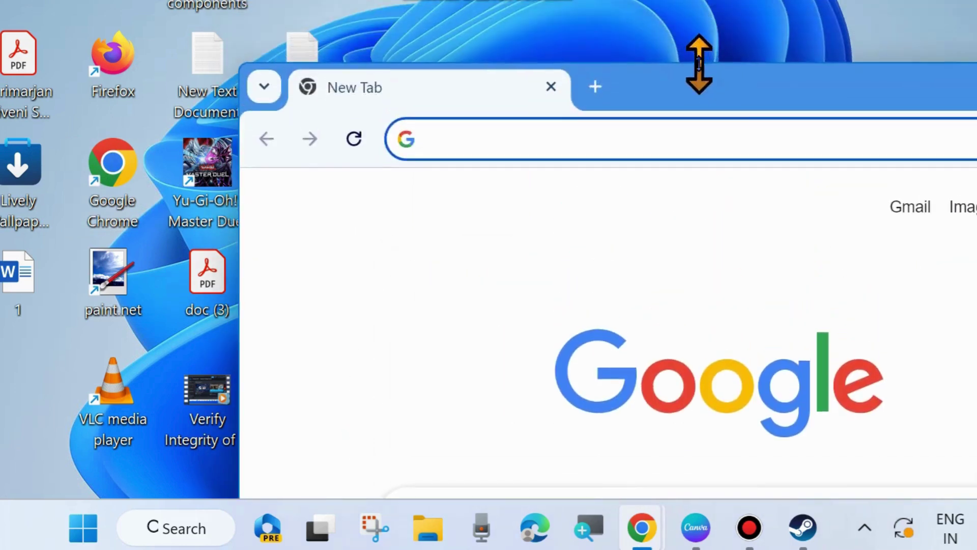
pyautogui.moveTo(687, 87); pyautogui.dragTo(492, 67)
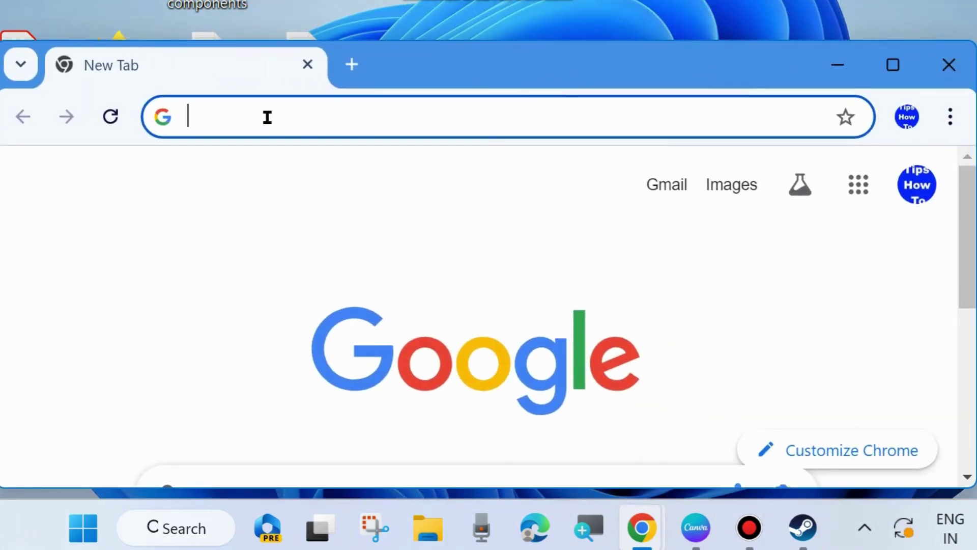
pyautogui.write('steamsta')
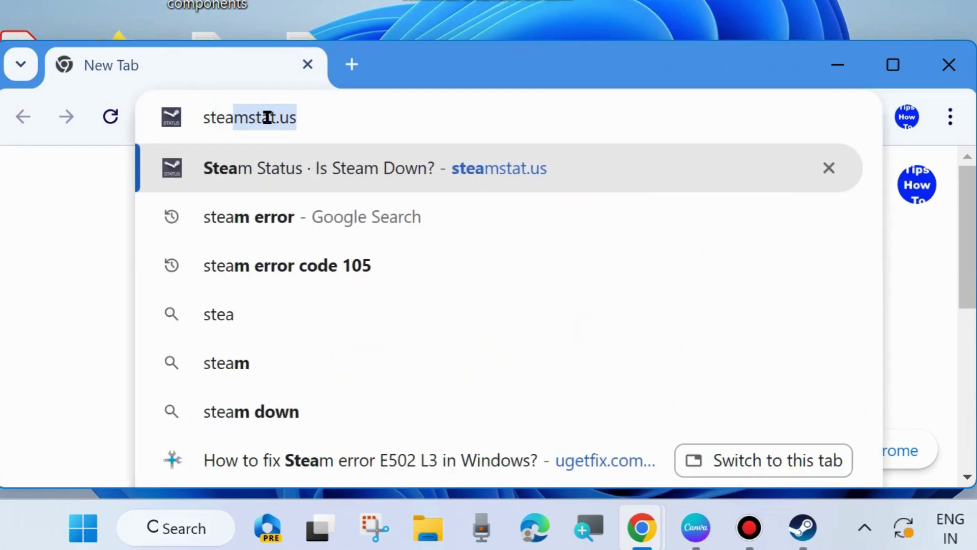
pyautogui.write('t')
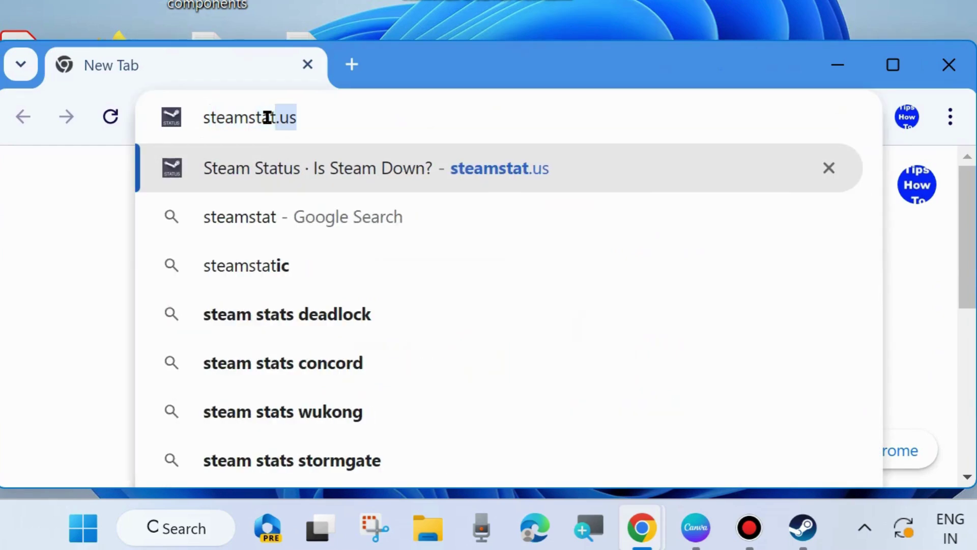
pyautogui.write('.u')
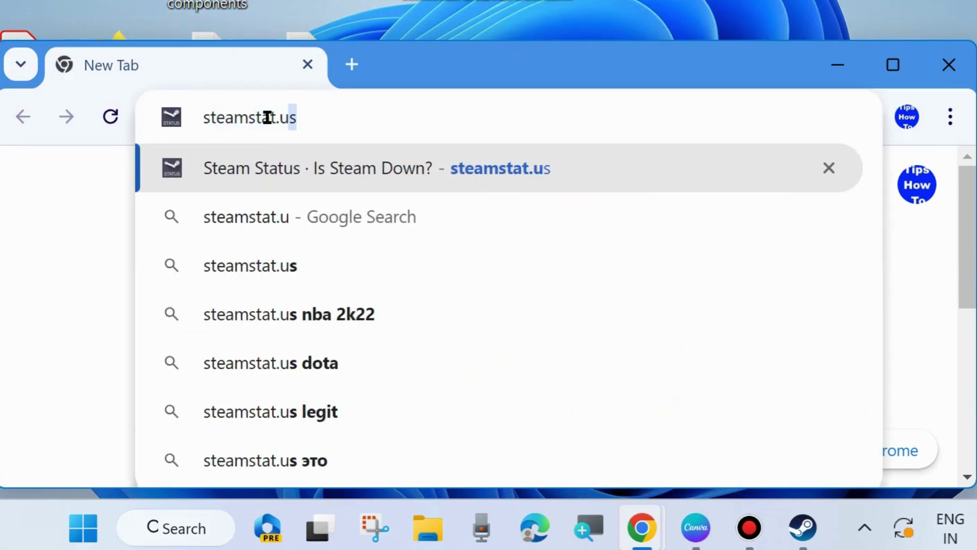
pyautogui.write('s')
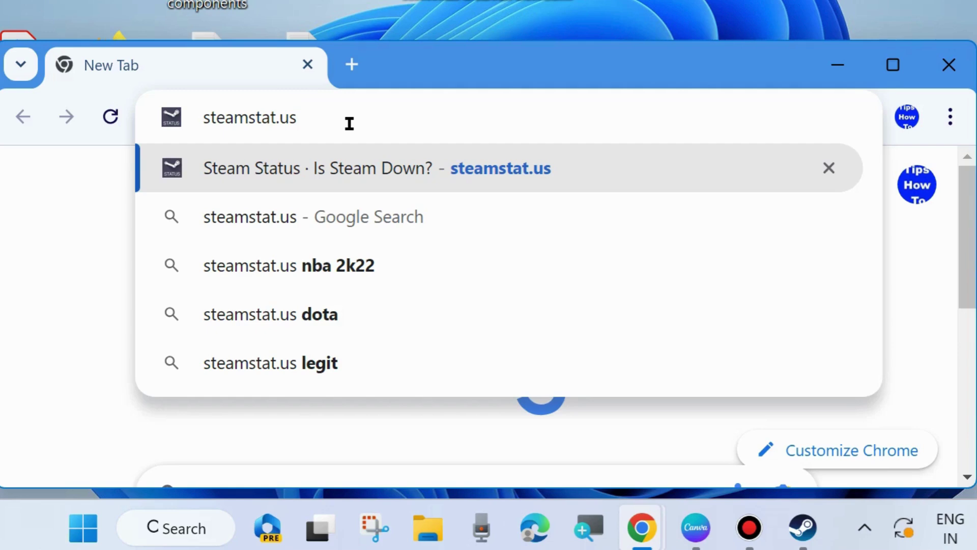
pyautogui.press('Return')
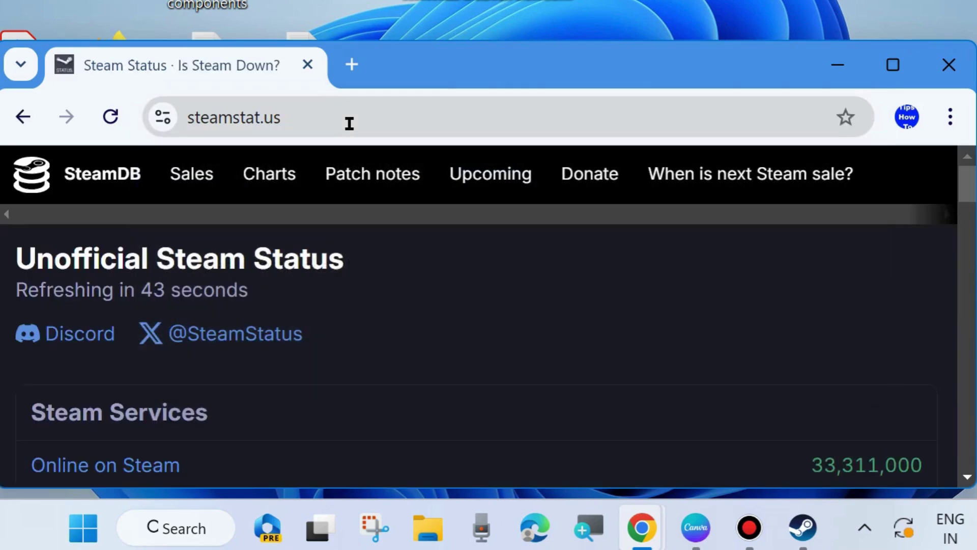
# - Enlarge the browser window and review Steam Services and regional servers down to Rest of world
pyautogui.moveTo(464, 69); pyautogui.dragTo(465, 3)
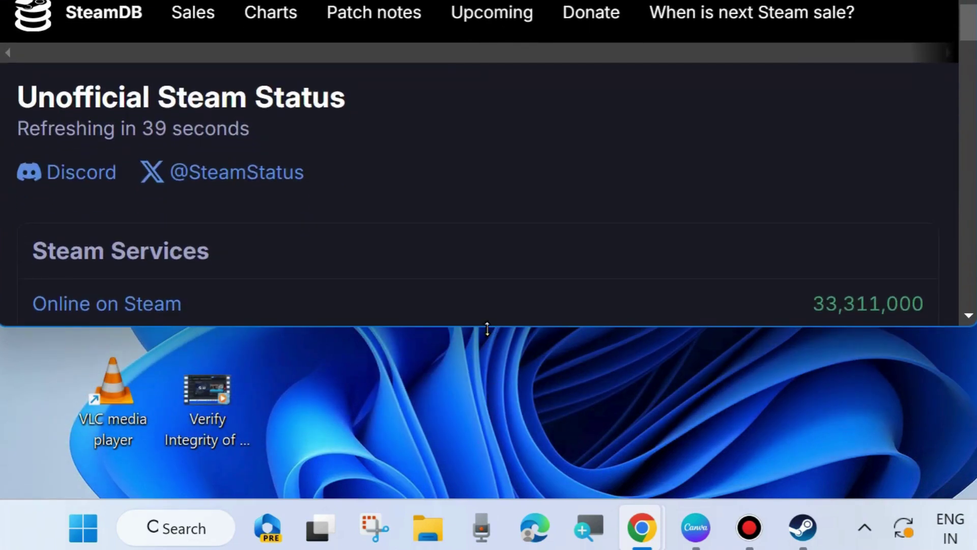
pyautogui.moveTo(487, 329); pyautogui.dragTo(485, 478)
pyautogui.scroll(-12, 224, 288)
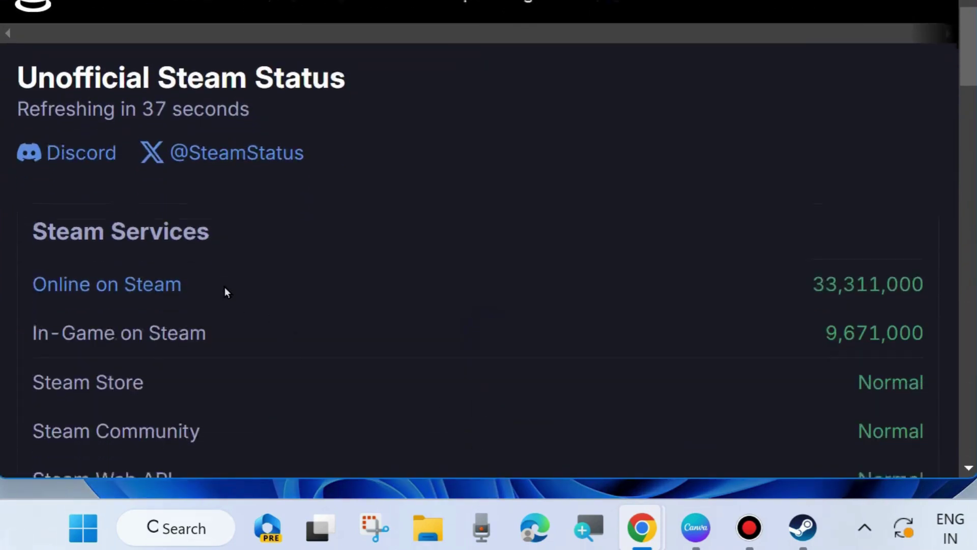
pyautogui.scroll(-2, 213, 244)
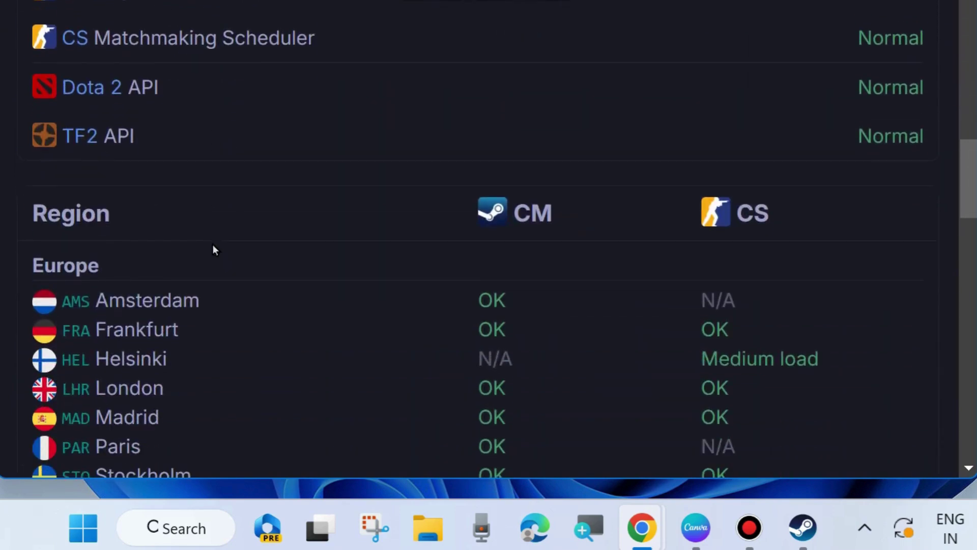
pyautogui.scroll(-4, 466, 250)
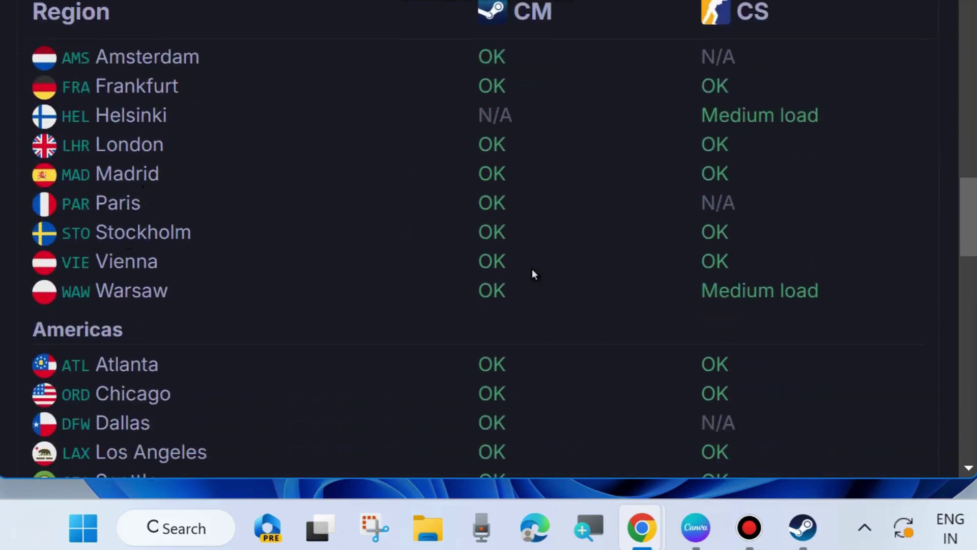
pyautogui.scroll(-10, 132, 372)
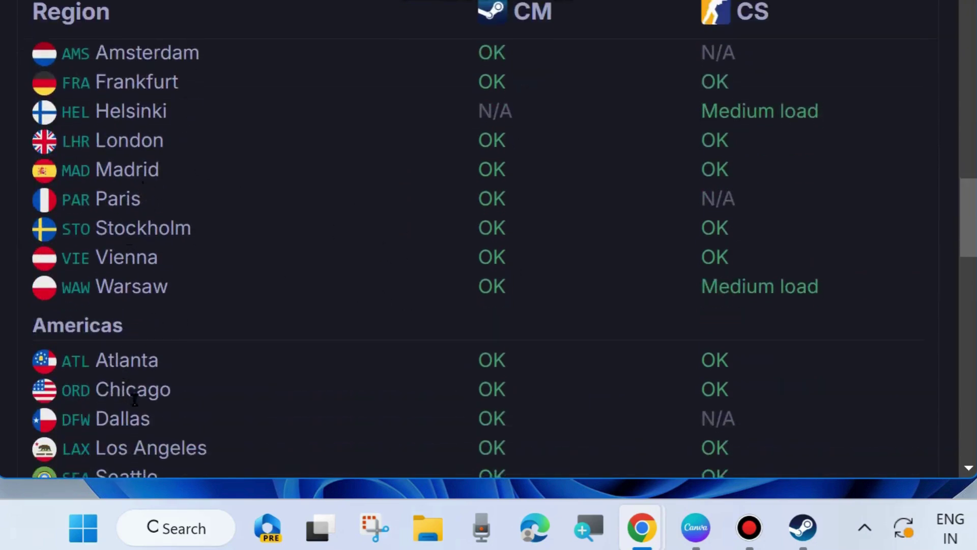
pyautogui.scroll(-2, 286, 267)
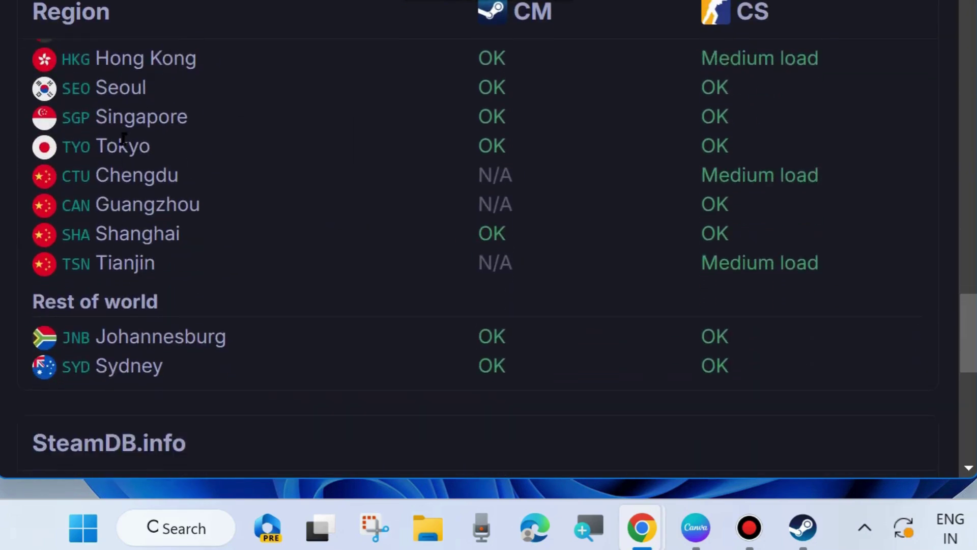
pyautogui.scroll(-8, 285, 267)
pyautogui.scroll(20, 269, 268)
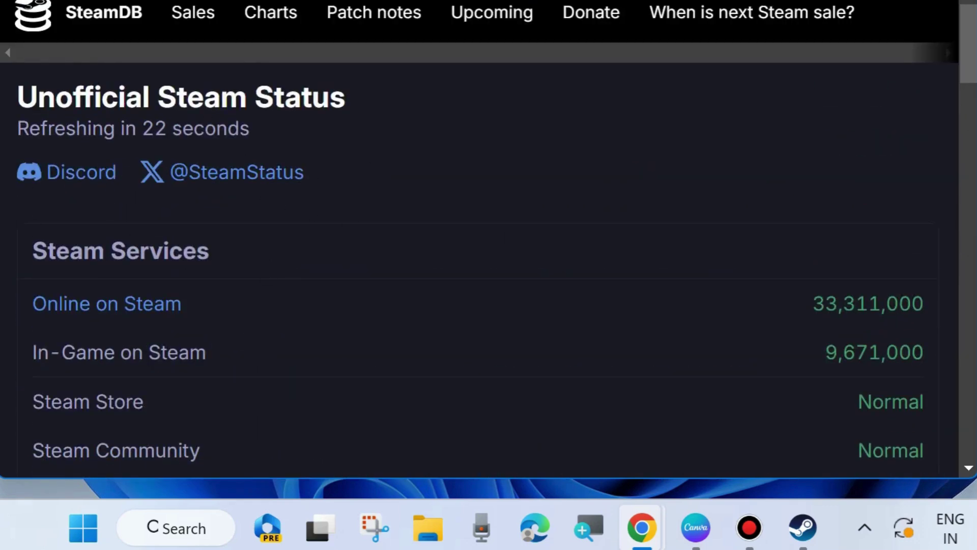
# - Close the Steam Status browser and bring up the Win+X quick-link menu
pyautogui.press('super+d')
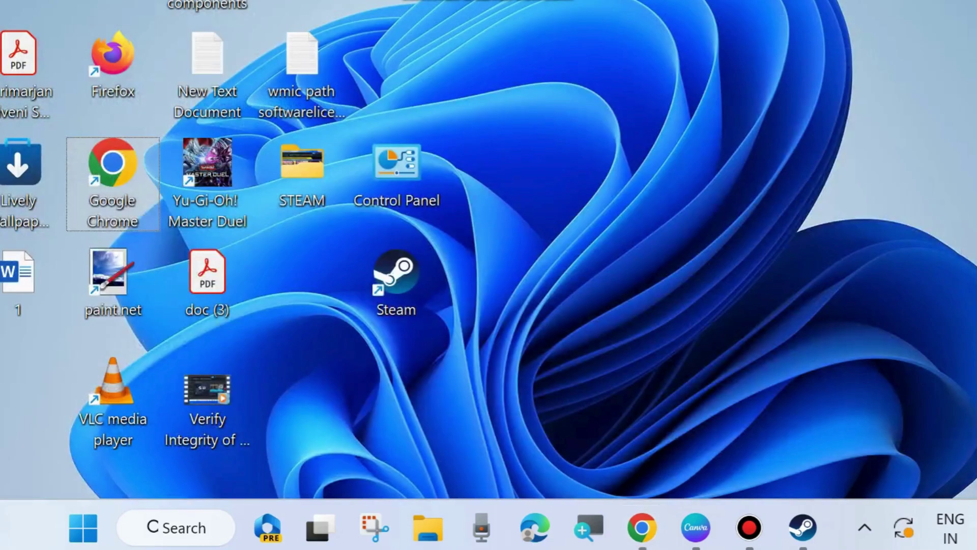
pyautogui.click(432, 459)
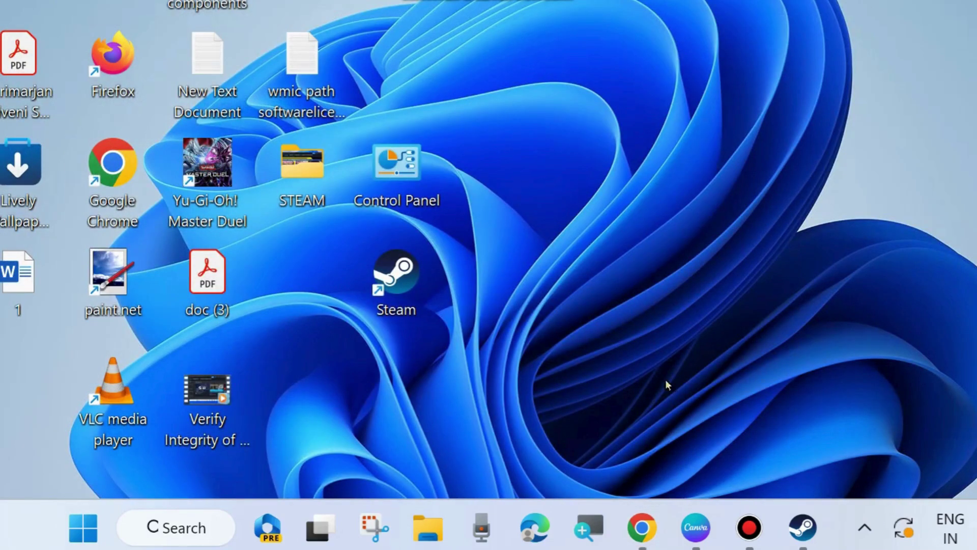
pyautogui.rightClick(83, 527)
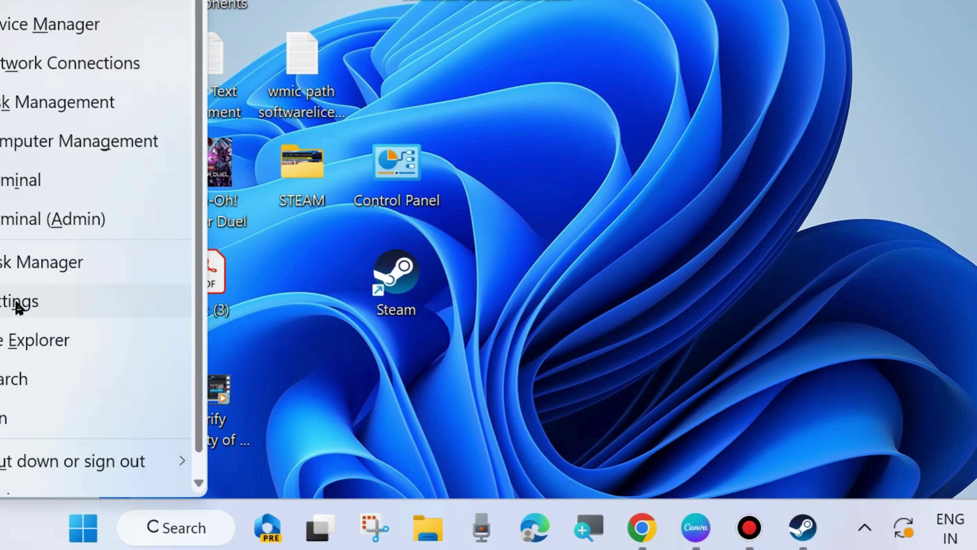
# - Open Settings and go to System > Troubleshoot
pyautogui.click(19, 304)
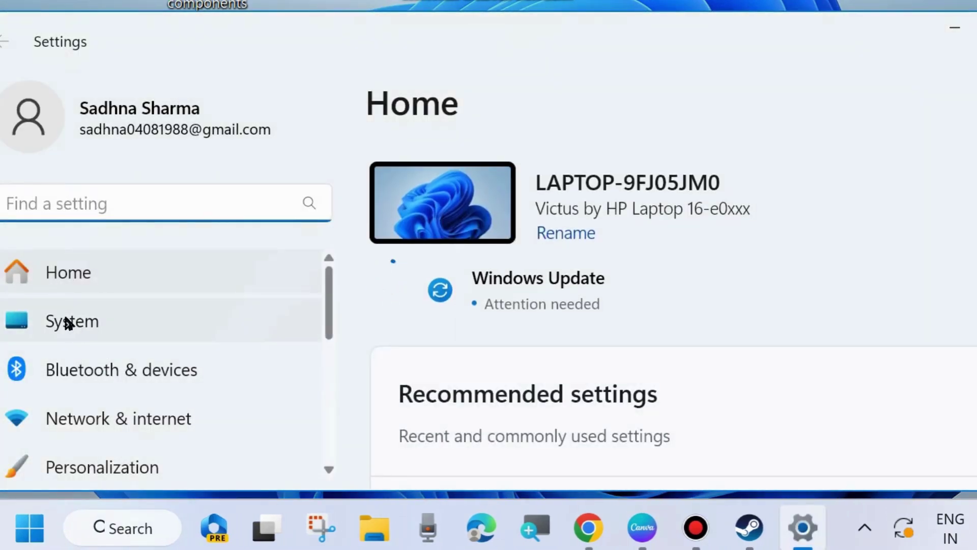
pyautogui.click(68, 322)
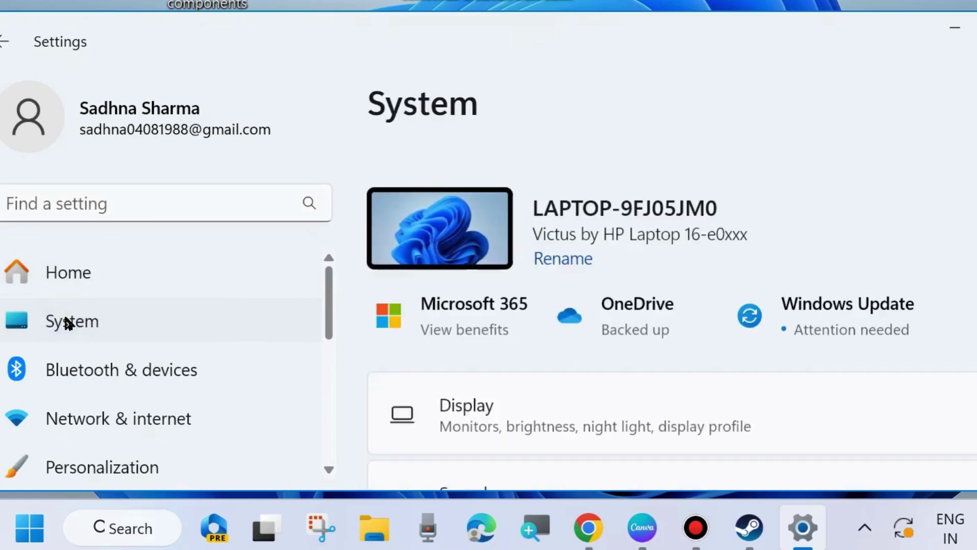
pyautogui.scroll(-10, 635, 412)
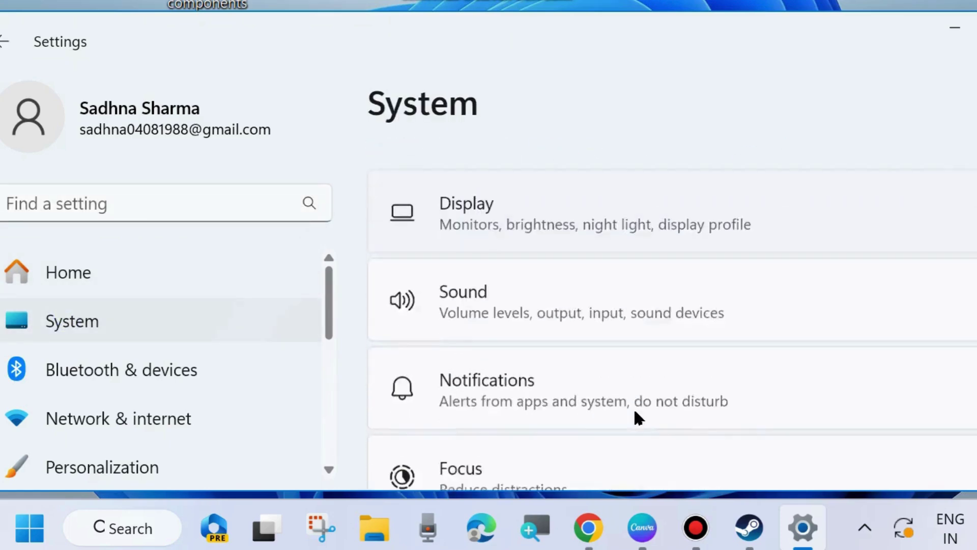
pyautogui.scroll(-5, 625, 417)
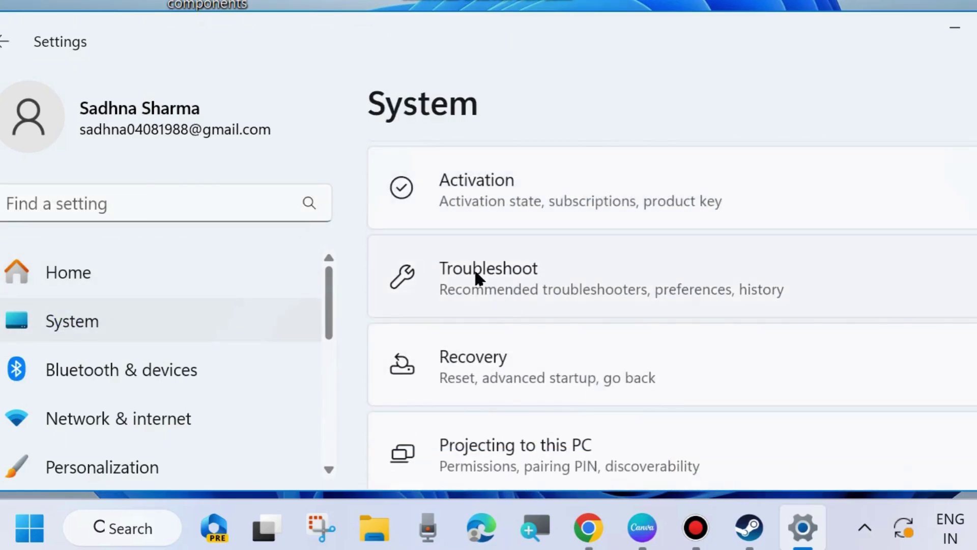
pyautogui.click(478, 278)
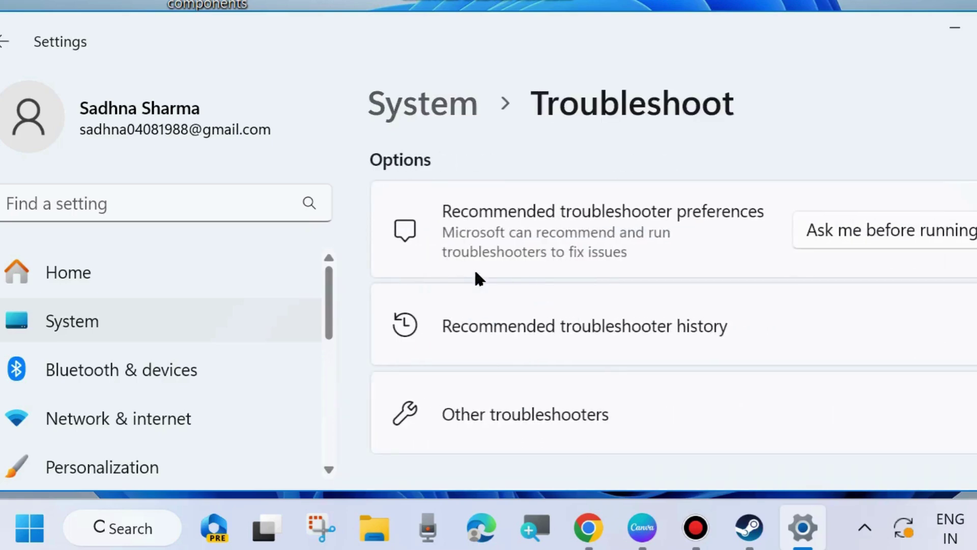
pyautogui.scroll(-3, 540, 296)
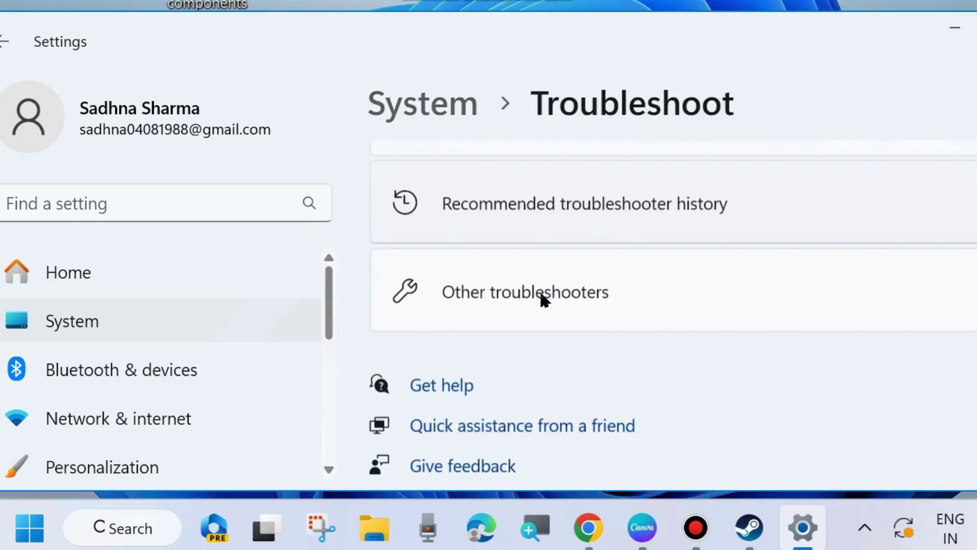
# - Look through the Other troubleshooters list, then close Settings
pyautogui.click(484, 278)
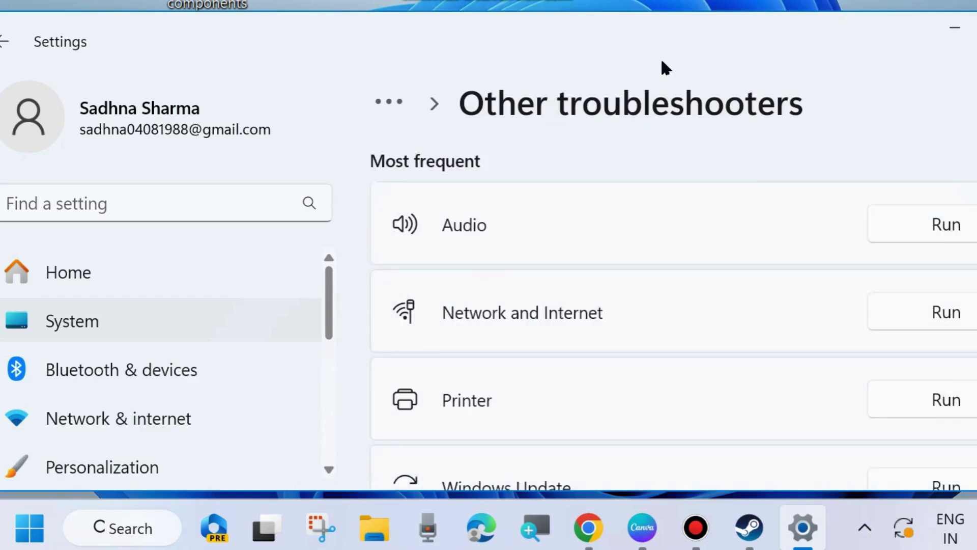
pyautogui.scroll(-1, 506, 318)
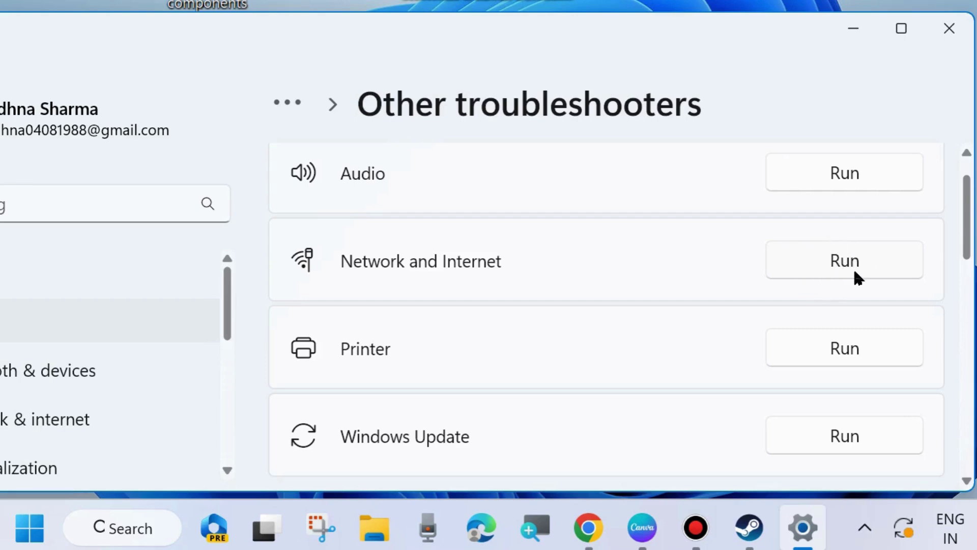
pyautogui.click(946, 29)
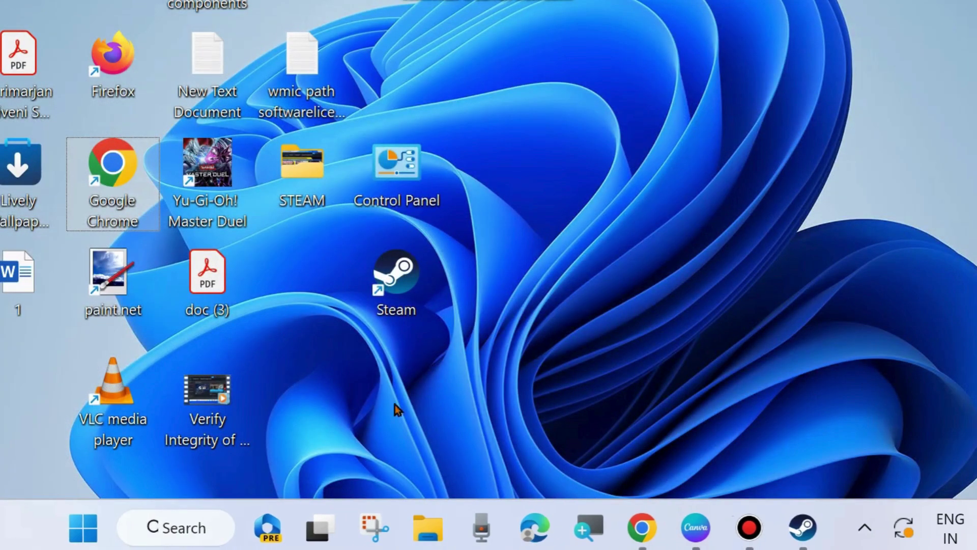
# - Run services.msc from the Win+X Run dialog
pyautogui.rightClick(86, 539)
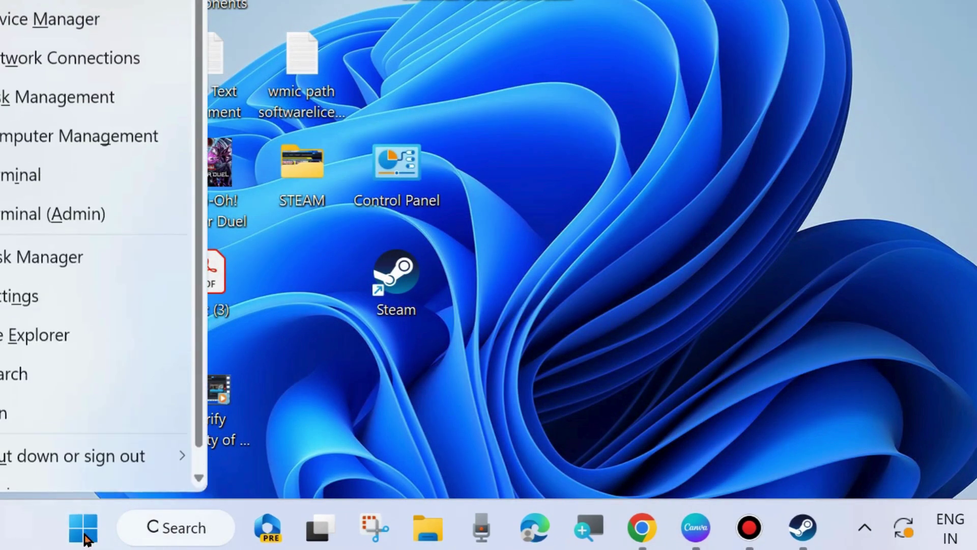
pyautogui.click(29, 422)
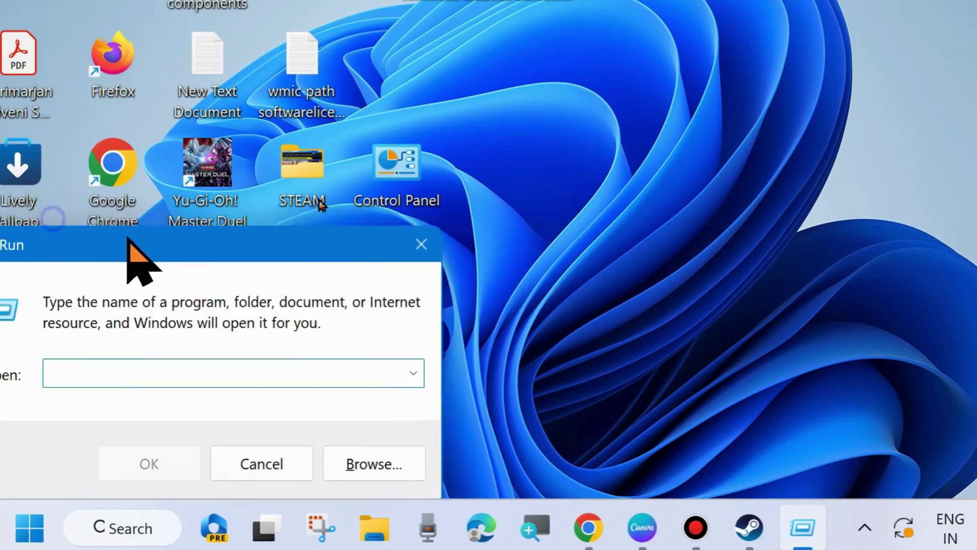
pyautogui.moveTo(127, 237); pyautogui.dragTo(414, 97)
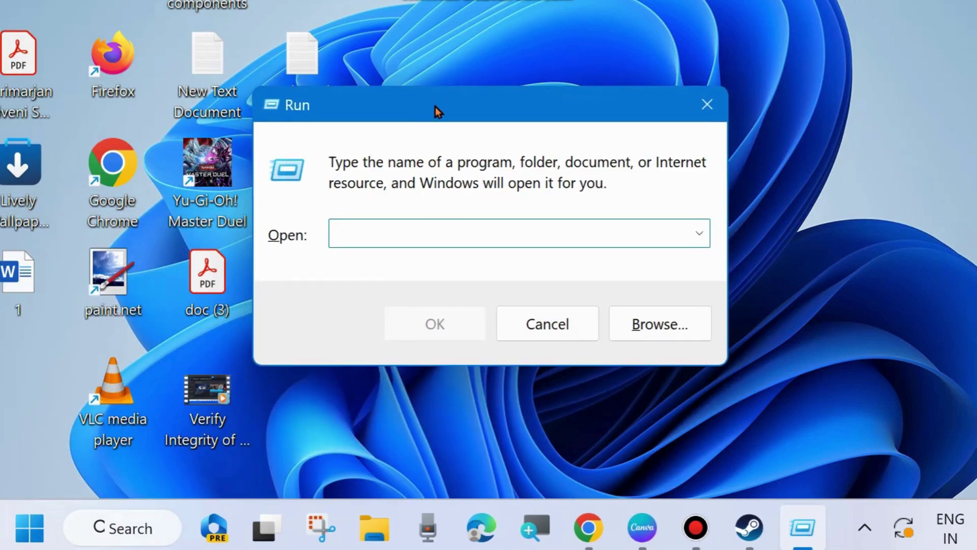
pyautogui.write('ser')
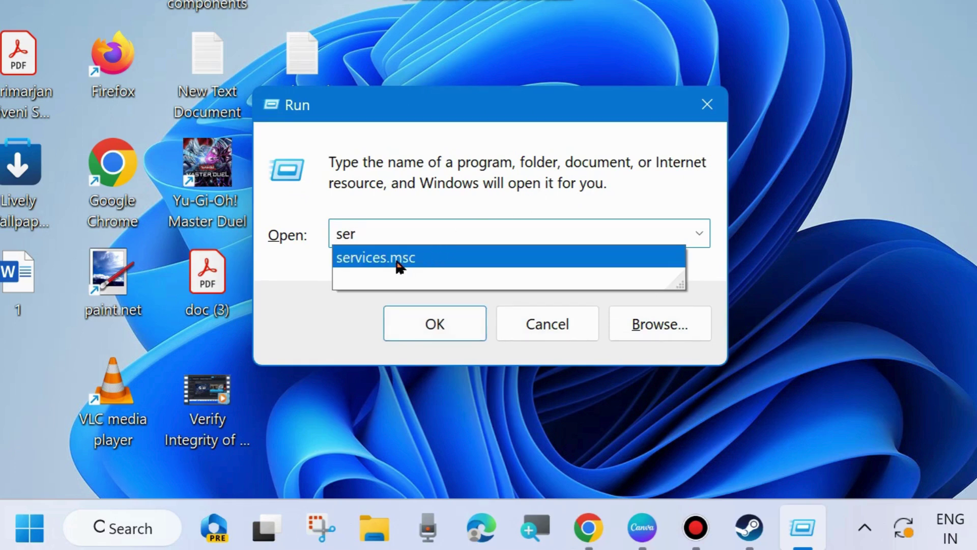
pyautogui.click(398, 262)
pyautogui.click(426, 237)
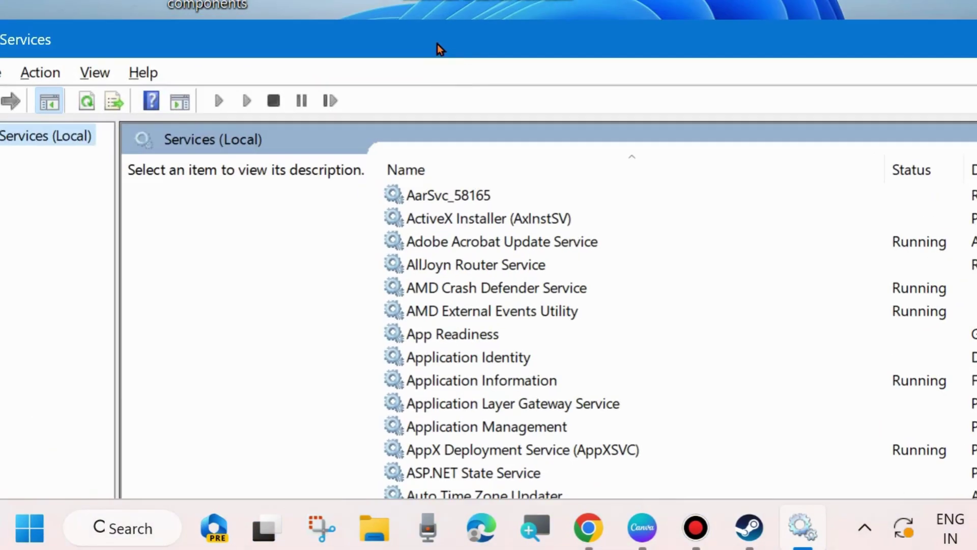
# - Locate Steam Client Service in the Services list and restart it
pyautogui.moveTo(438, 44); pyautogui.dragTo(502, 56)
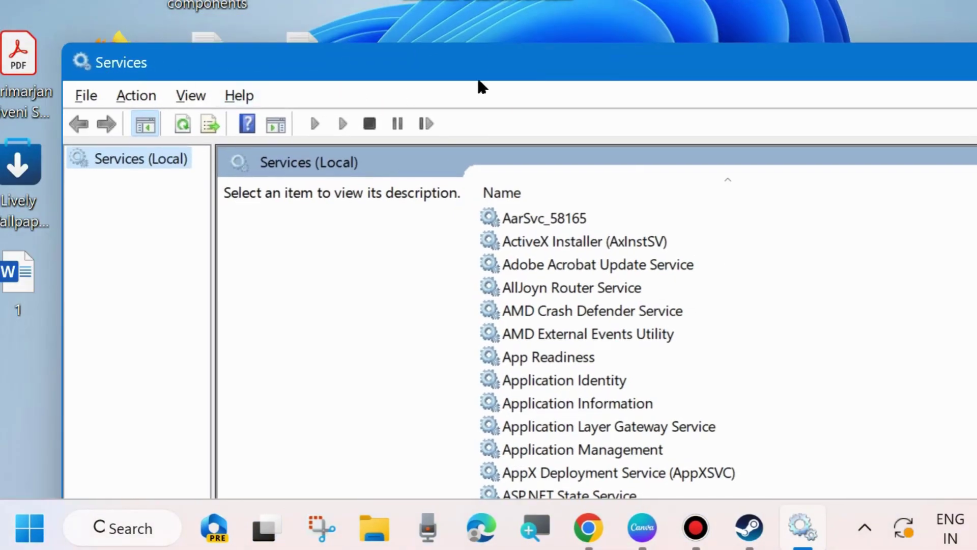
pyautogui.moveTo(572, 68)
pyautogui.mouseDown()
pyautogui.moveTo(428, 3)
pyautogui.moveTo(382, 3)
pyautogui.mouseUp()
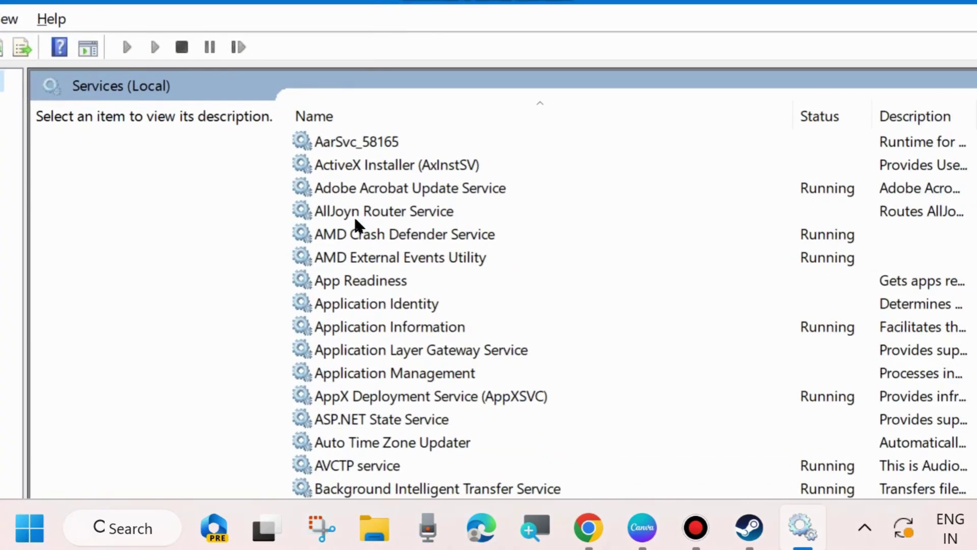
pyautogui.scroll(-7, 355, 217)
pyautogui.scroll(-20, 560, 316)
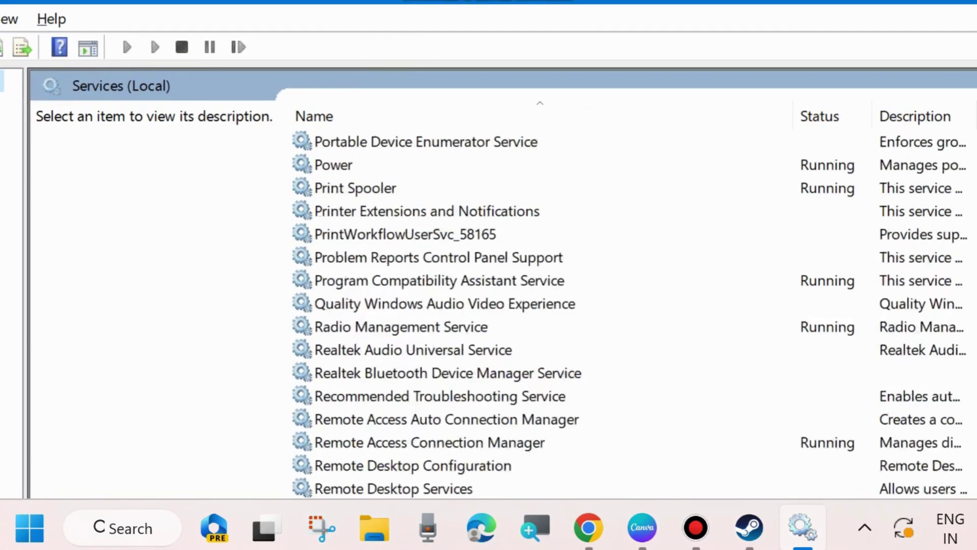
pyautogui.scroll(-5, 592, 381)
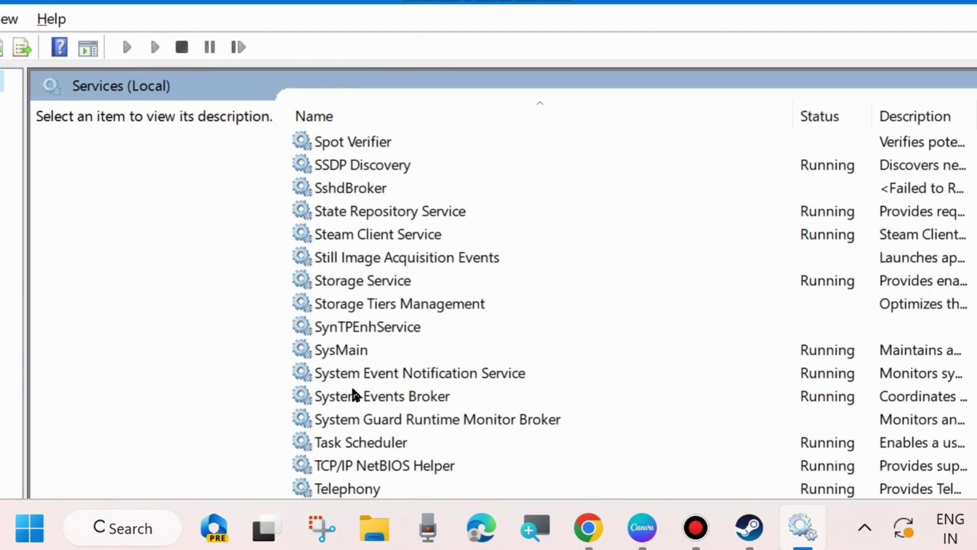
pyautogui.click(352, 237)
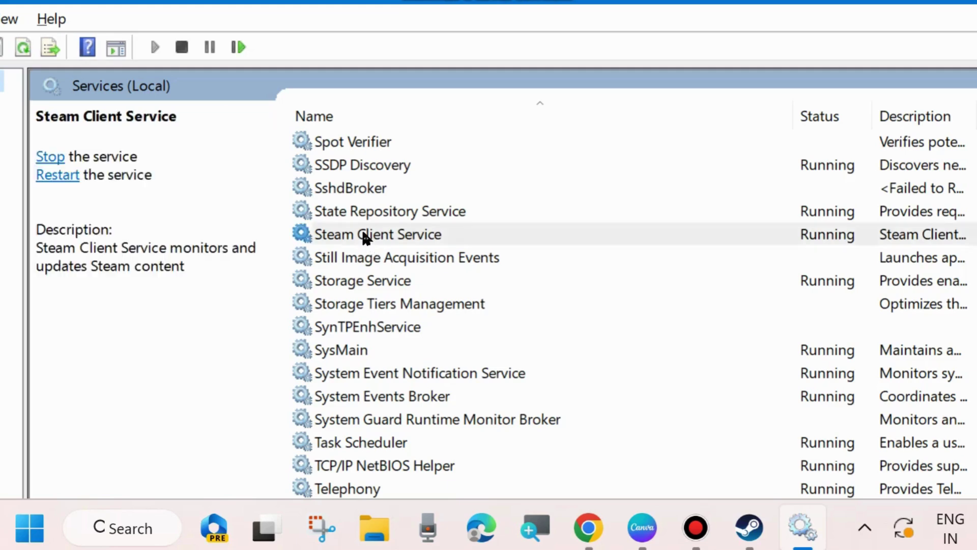
pyautogui.scroll(3, 350, 237)
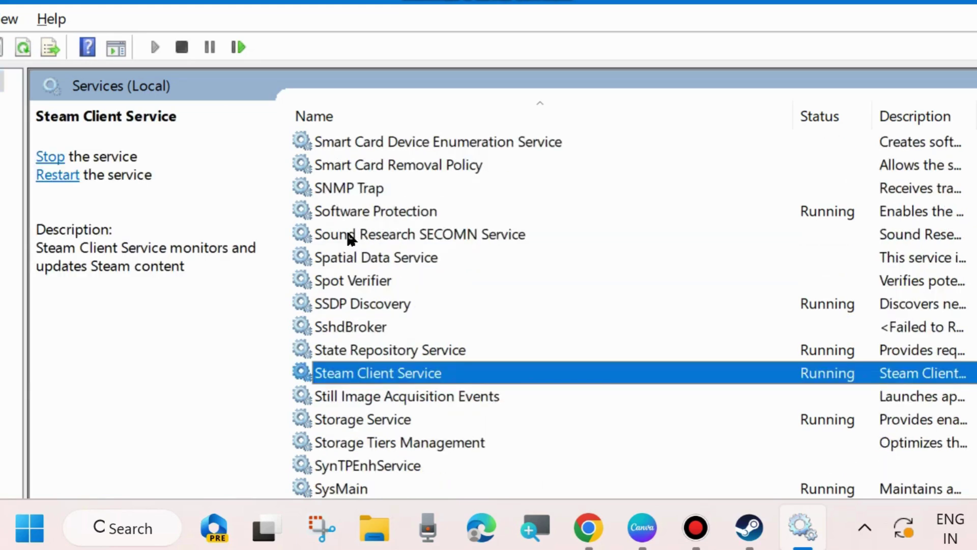
pyautogui.rightClick(352, 440)
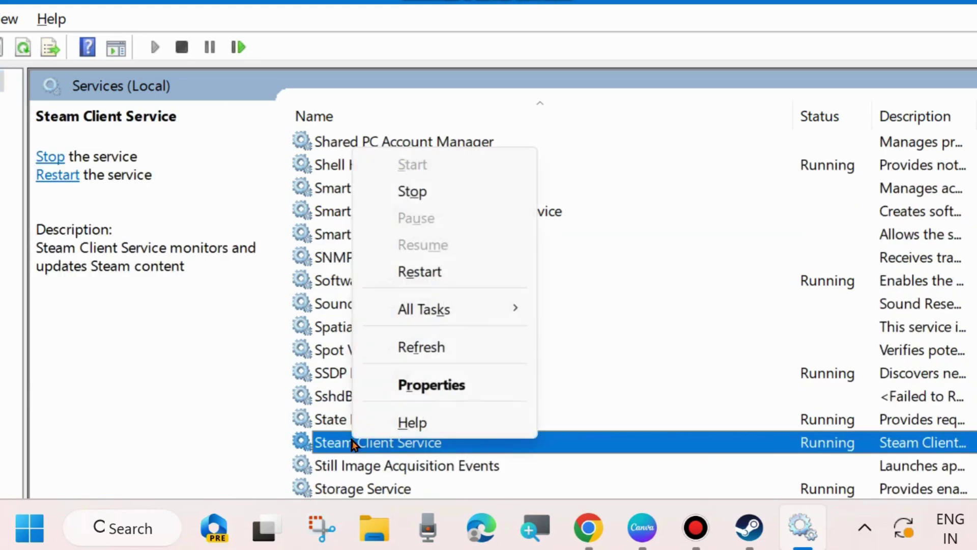
pyautogui.click(422, 275)
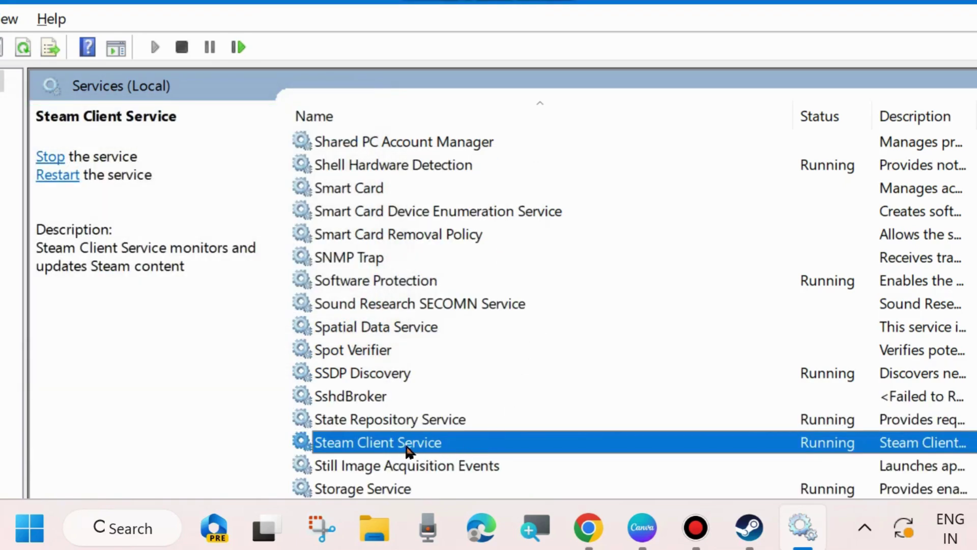
# - Set Steam Client Service's startup type to Automatic in its Properties and confirm with OK
pyautogui.doubleClick(400, 444)
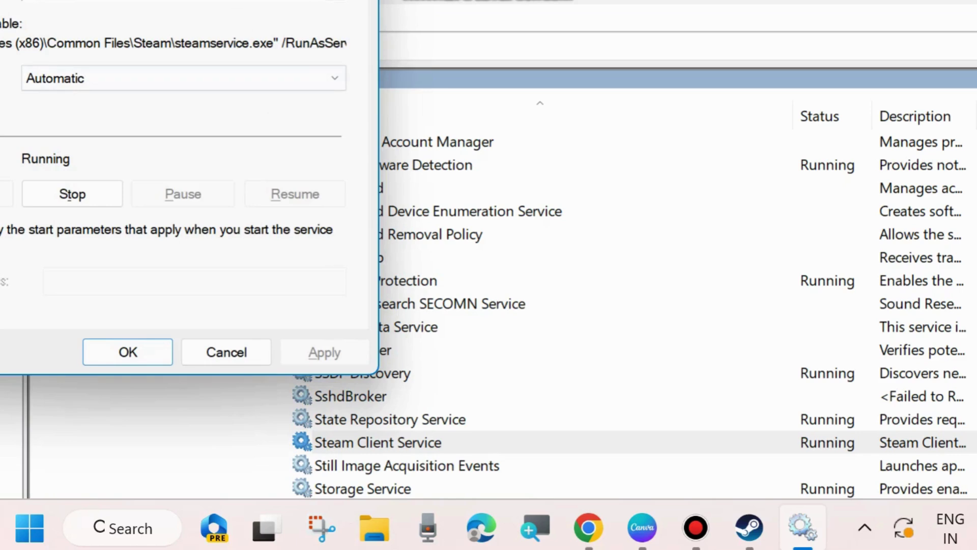
pyautogui.moveTo(252, 0); pyautogui.dragTo(598, 18)
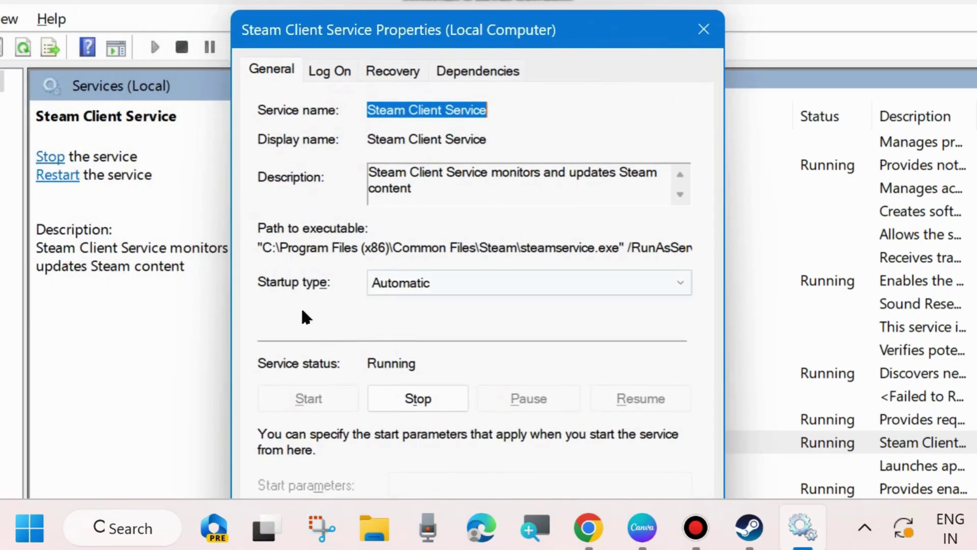
pyautogui.click(436, 282)
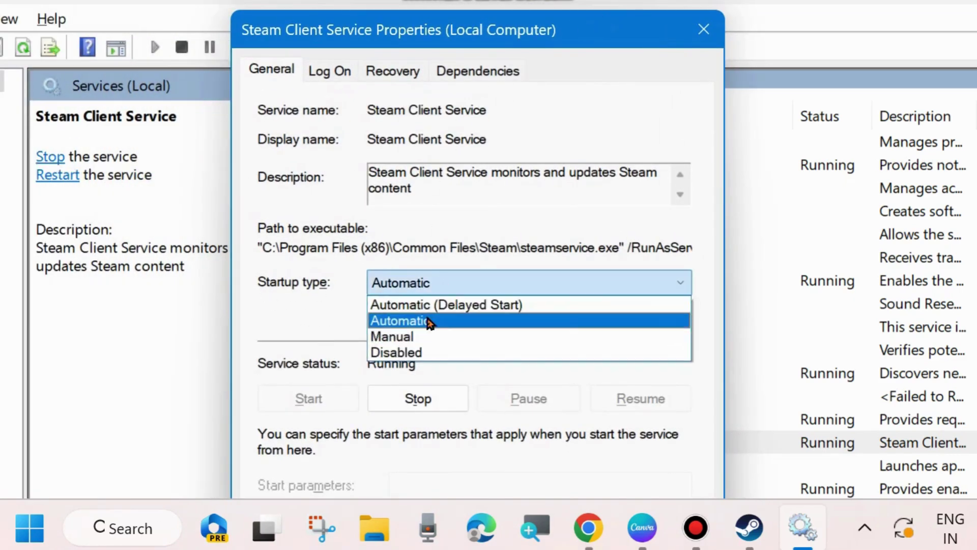
pyautogui.click(426, 315)
pyautogui.moveTo(505, 35); pyautogui.dragTo(506, 0)
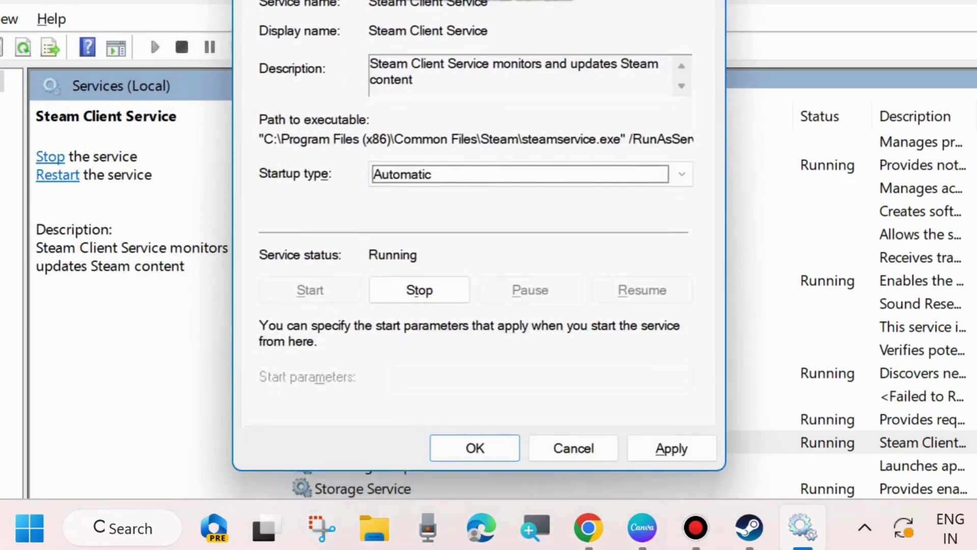
pyautogui.click(469, 443)
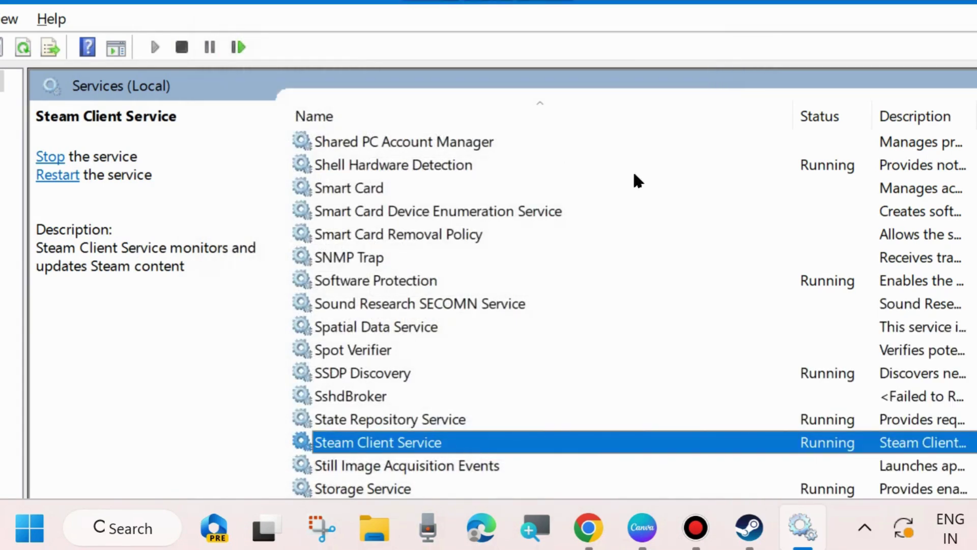
# - Close Services, bring up the Steam client, and open Steam > Settings
pyautogui.moveTo(692, 3); pyautogui.dragTo(627, 50)
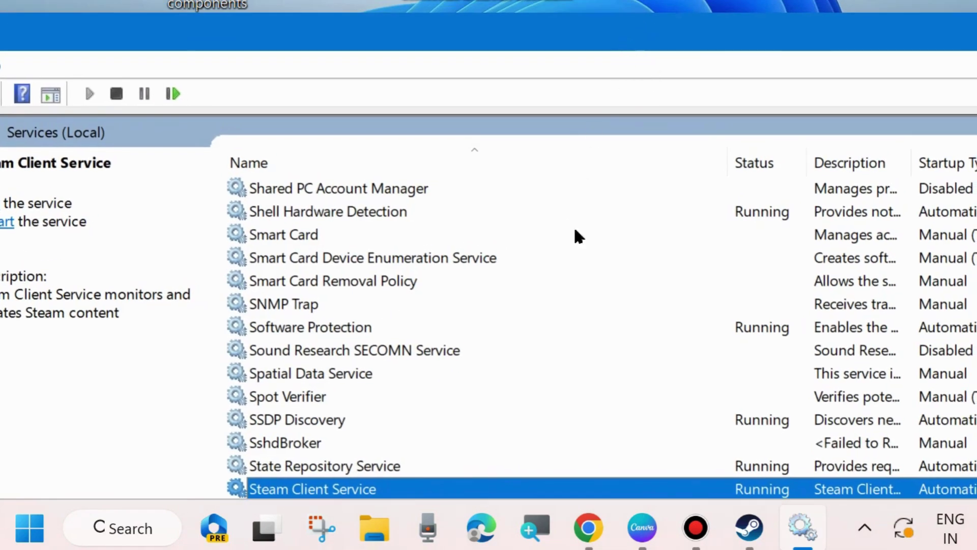
pyautogui.hotkey('alt', 'F4')
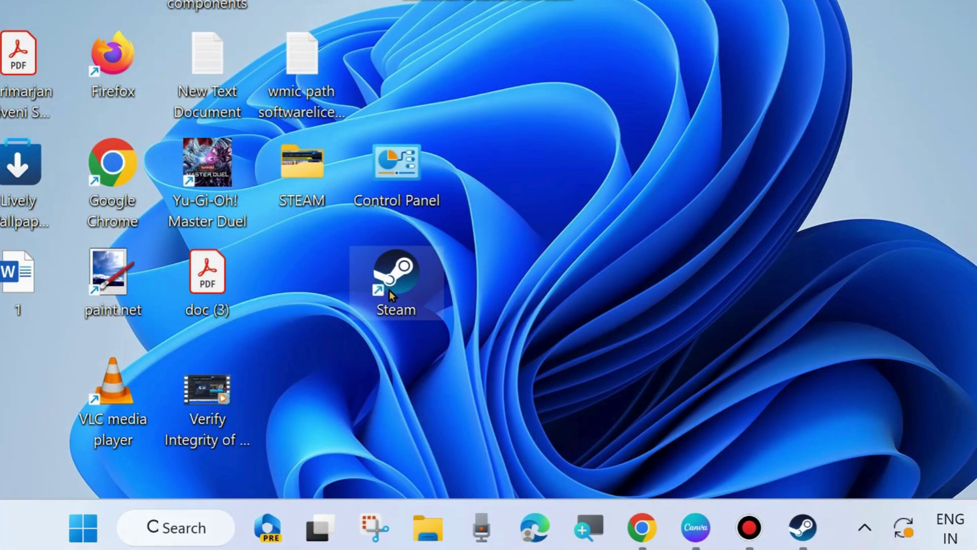
pyautogui.click(802, 527)
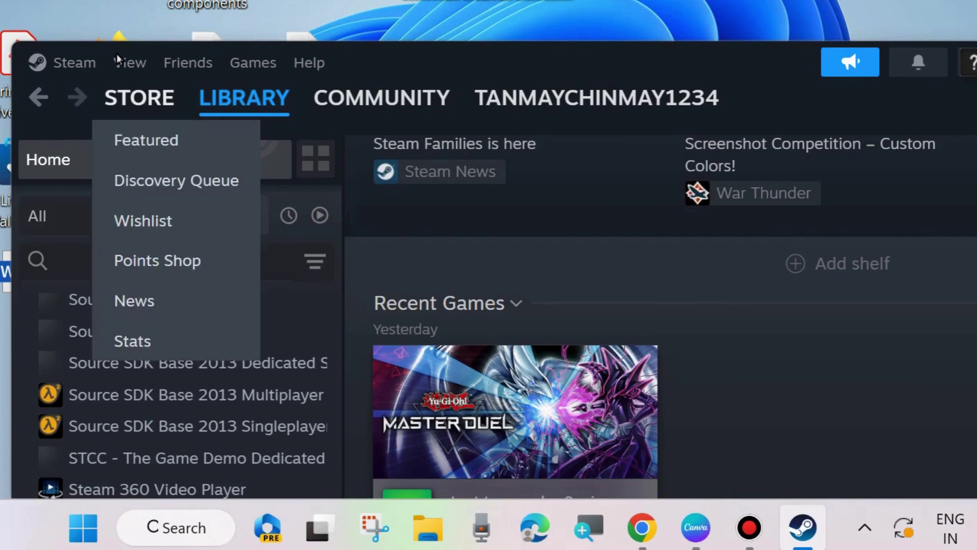
pyautogui.click(75, 63)
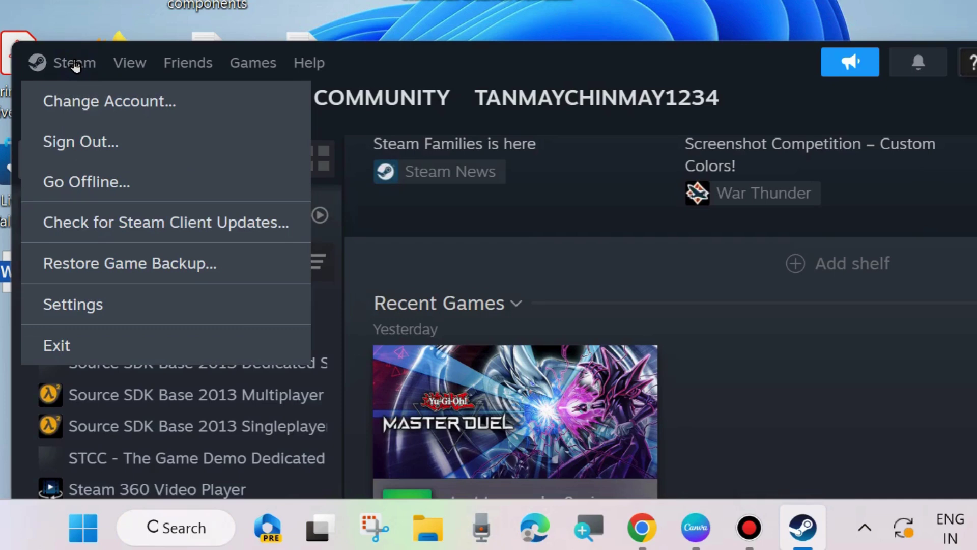
pyautogui.click(103, 306)
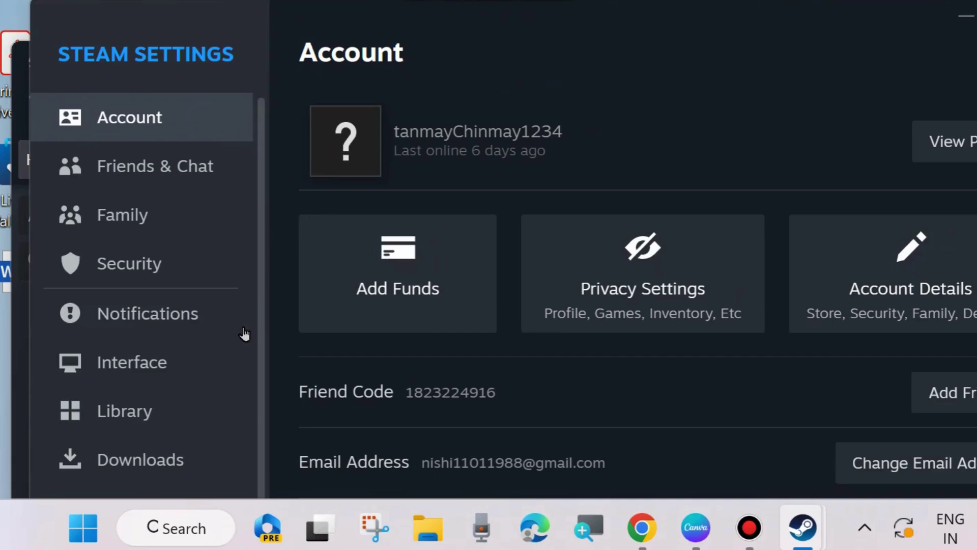
# - Go to Steam's Downloads settings, choose Clear Download Cache, then dismiss the confirmation
pyautogui.scroll(-1, 158, 401)
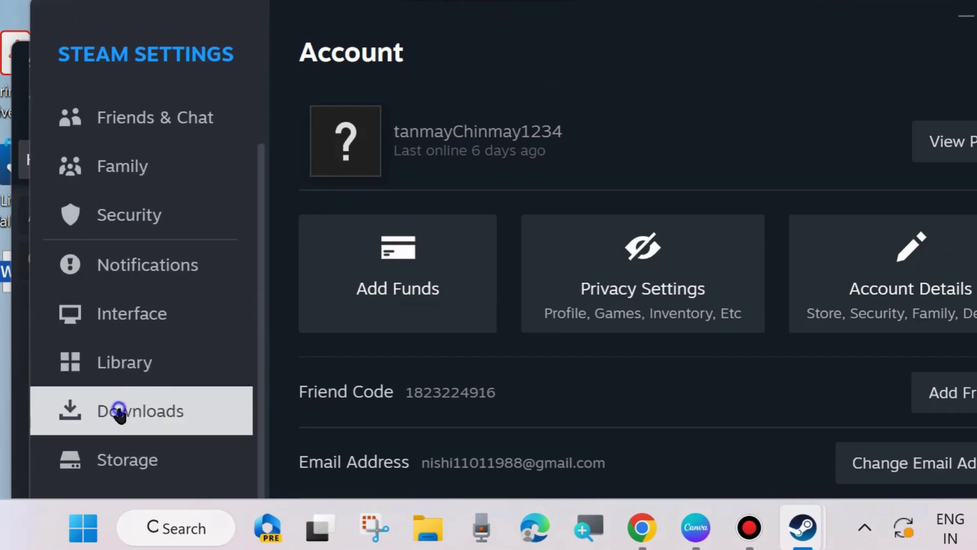
pyautogui.click(119, 413)
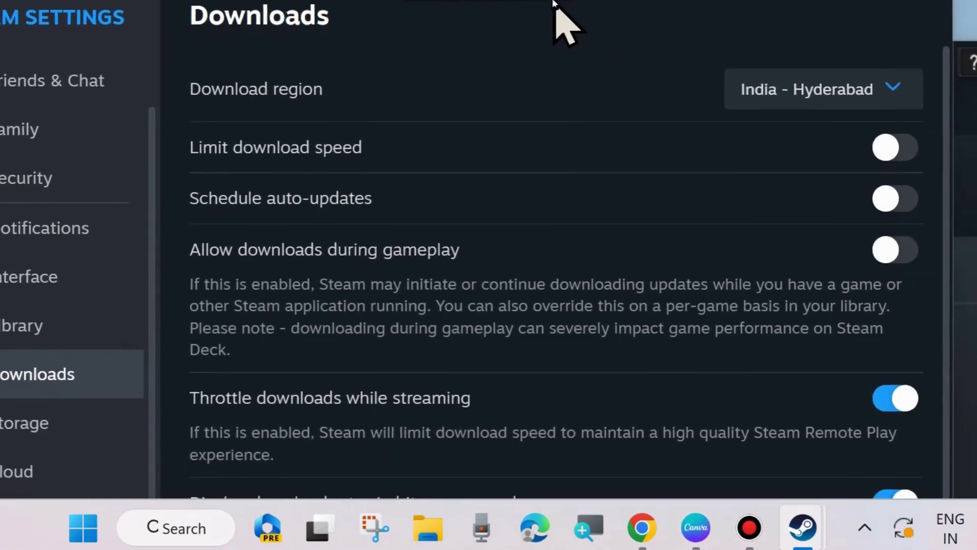
pyautogui.scroll(-5, 434, 316)
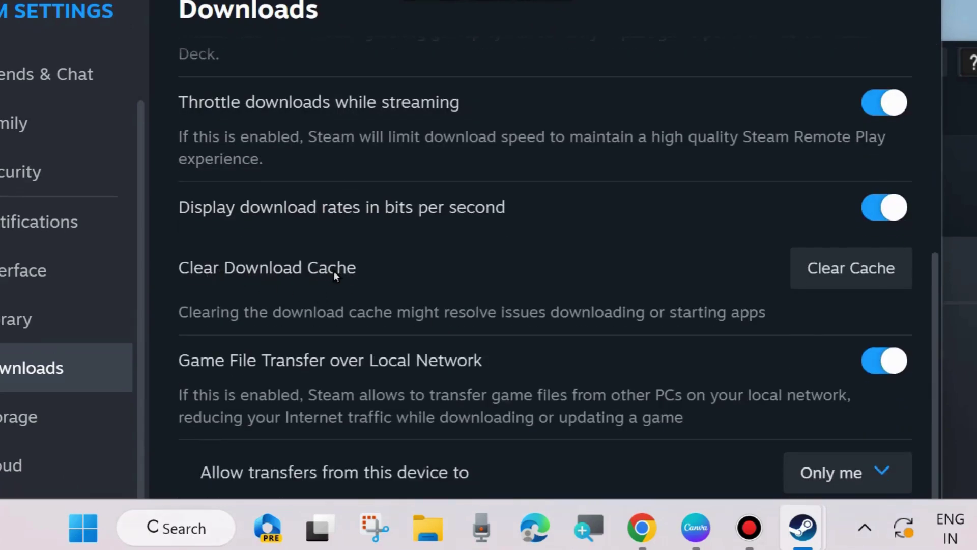
pyautogui.click(850, 270)
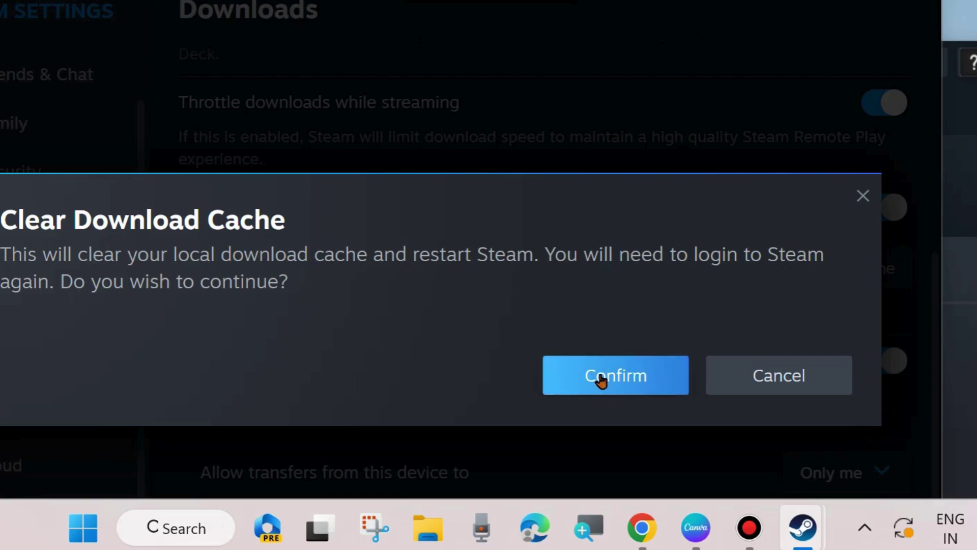
pyautogui.click(863, 196)
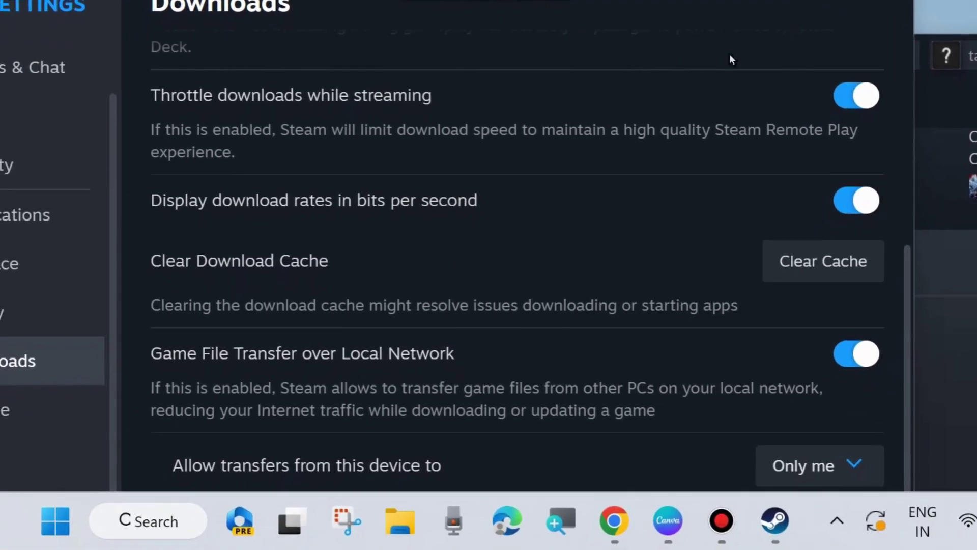
# - Delete Steam's web browser cache, cookies and history under In Game settings, then close Settings
pyautogui.click(834, 4)
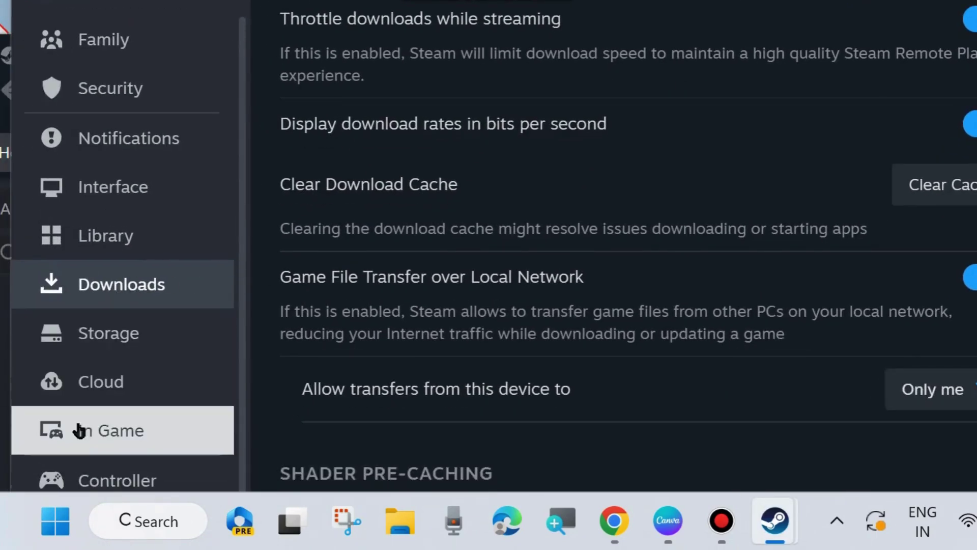
pyautogui.click(115, 435)
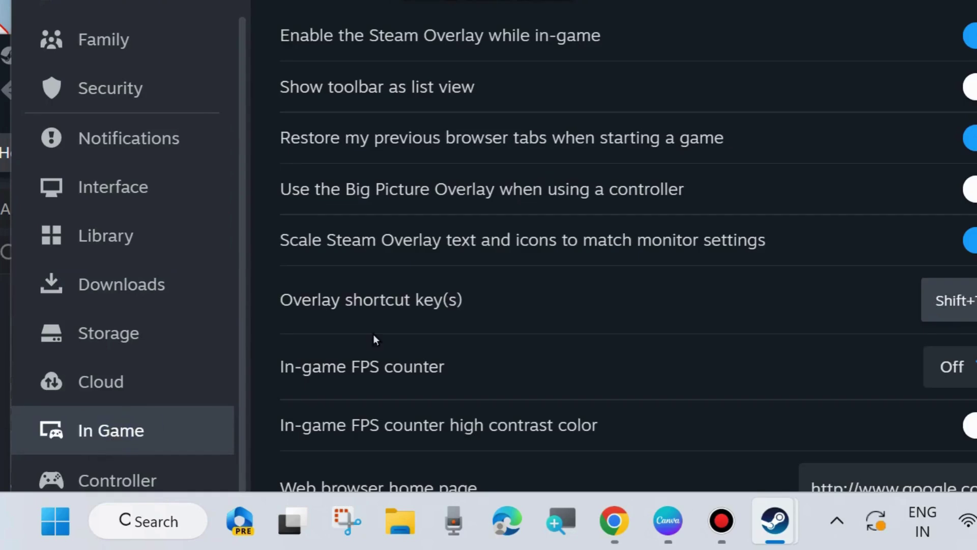
pyautogui.scroll(-5, 474, 243)
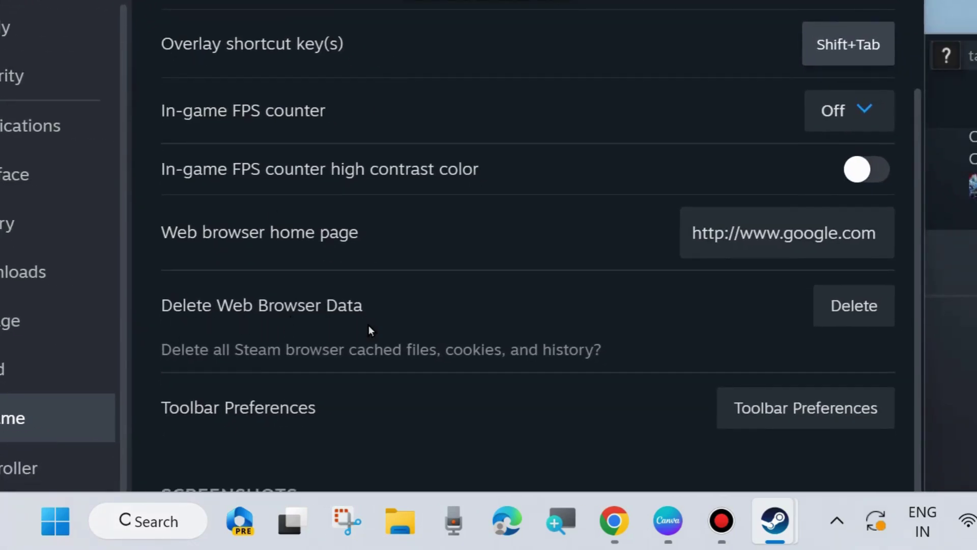
pyautogui.click(846, 306)
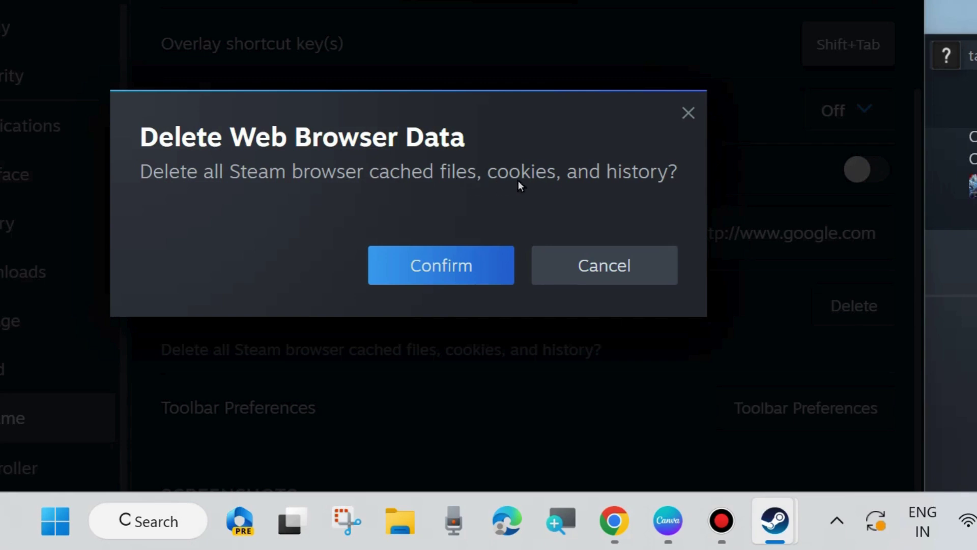
pyautogui.click(441, 266)
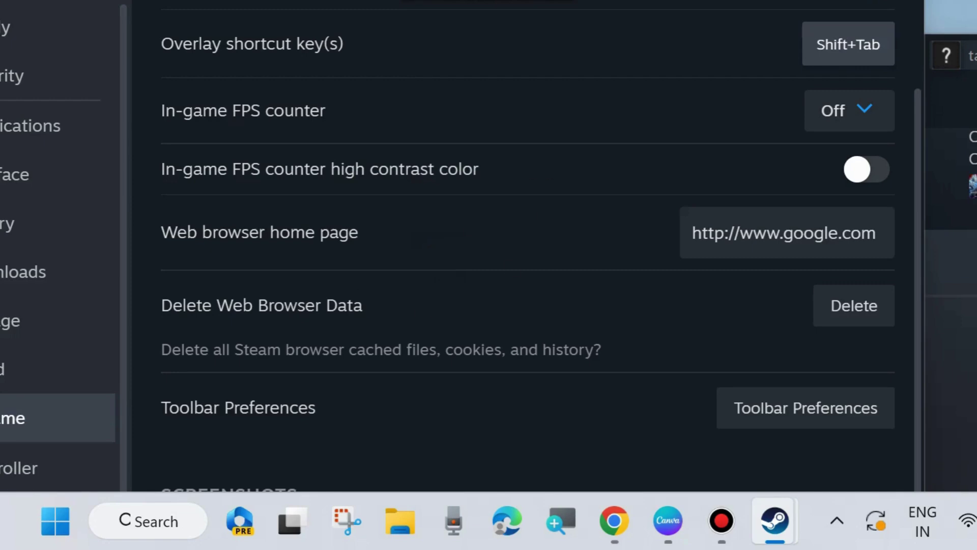
pyautogui.press('Escape')
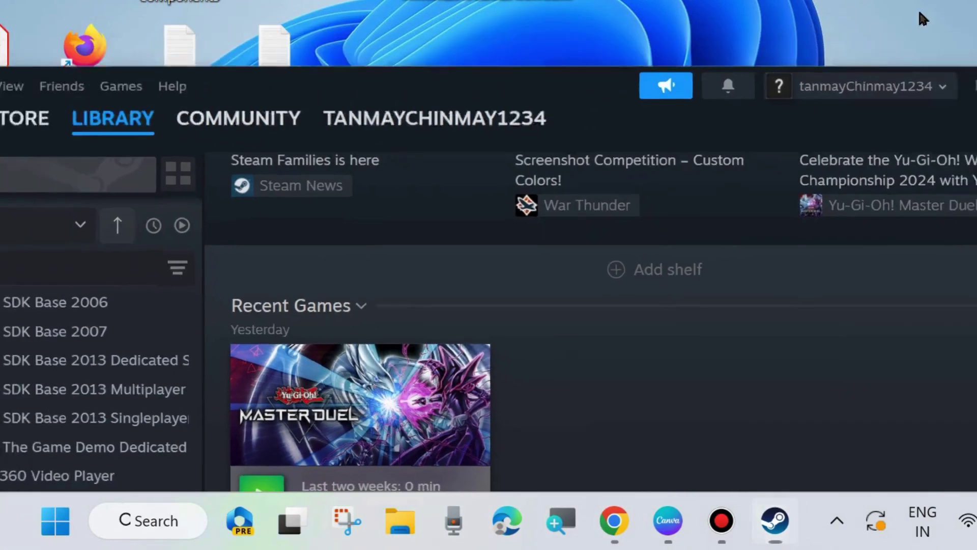
# - Minimise Steam and open Control Panel's All Control Panel Items, scrolled to Windows Defender Firewall
pyautogui.press('super+d')
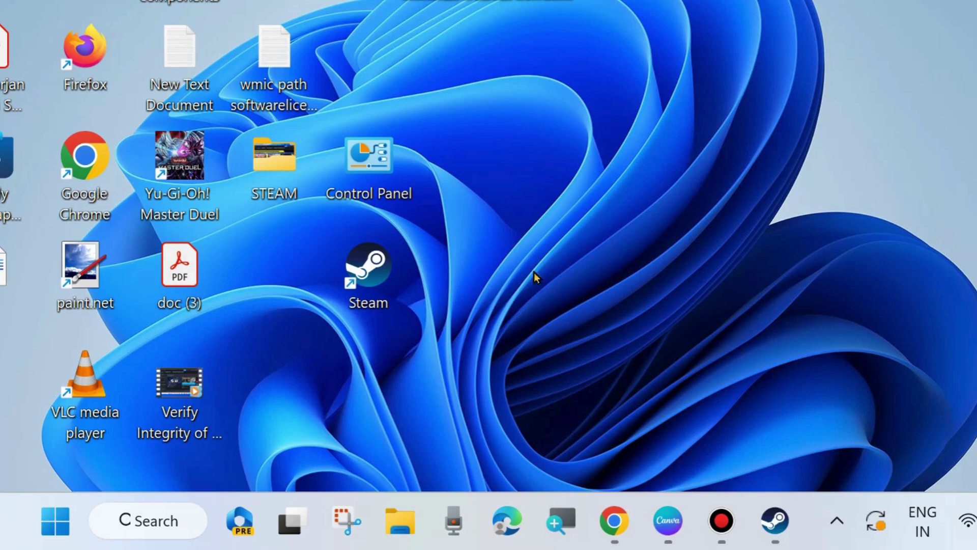
pyautogui.doubleClick(370, 153)
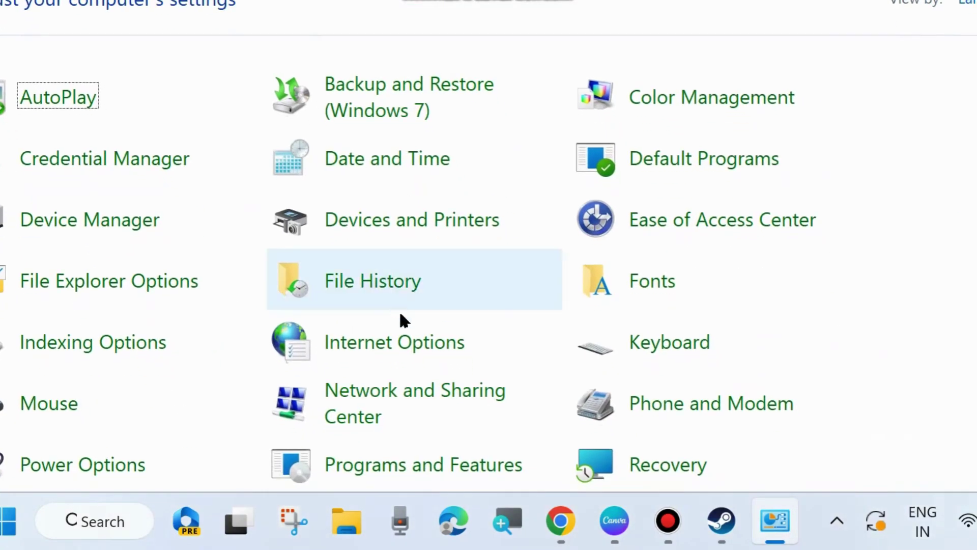
pyautogui.scroll(-2, 418, 319)
pyautogui.scroll(-3, 437, 336)
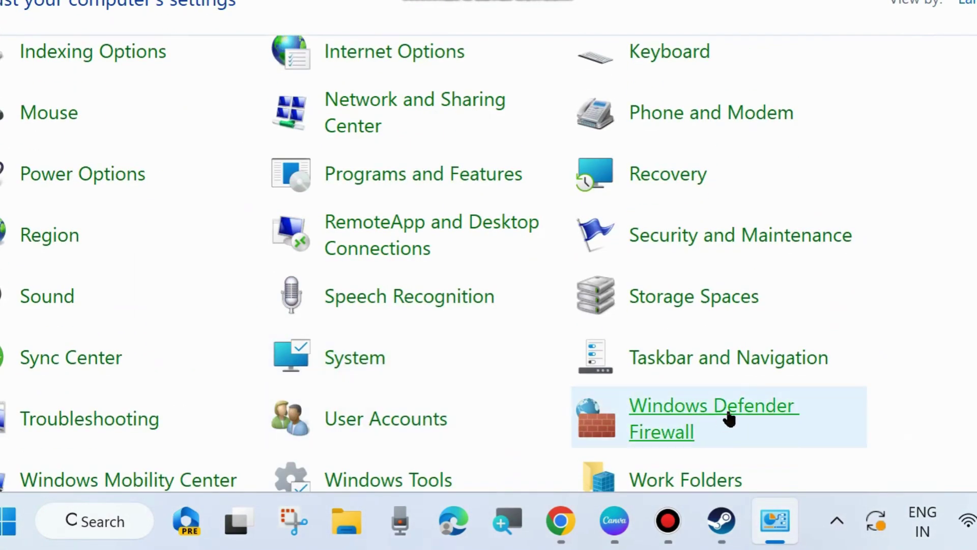
# - Open Windows Defender Firewall's list of allowed apps and scroll down to the Steam entries
pyautogui.click(688, 419)
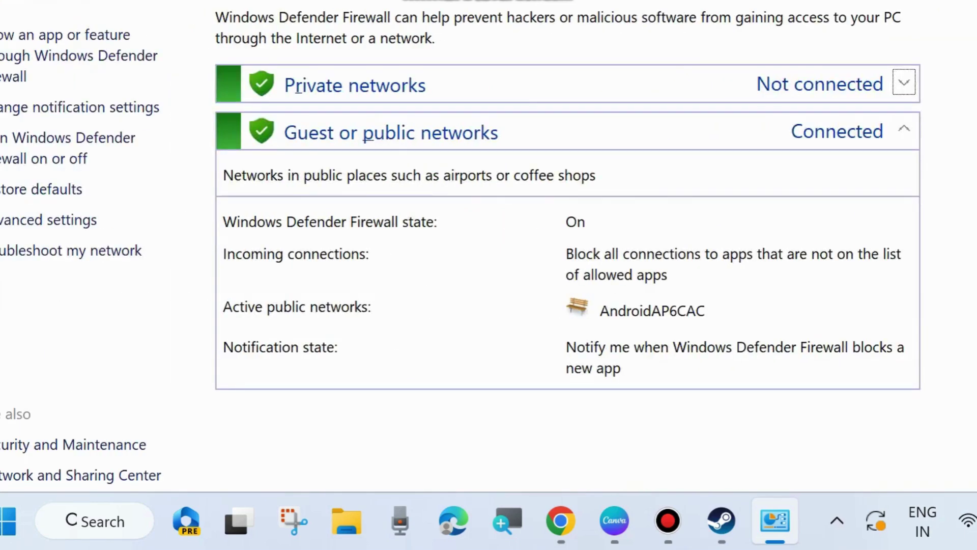
pyautogui.moveTo(399, 0)
pyautogui.mouseDown()
pyautogui.moveTo(452, 35)
pyautogui.moveTo(467, 63)
pyautogui.mouseUp()
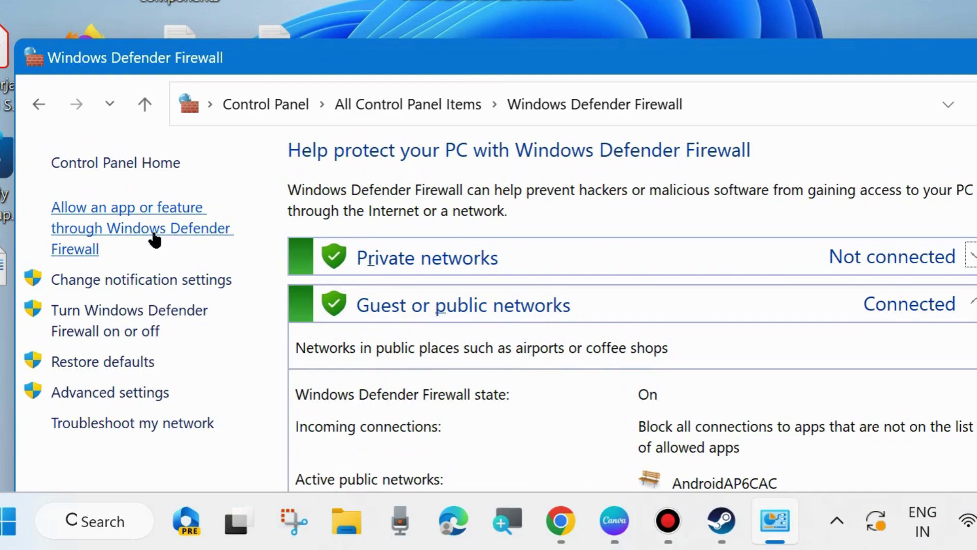
pyautogui.click(110, 239)
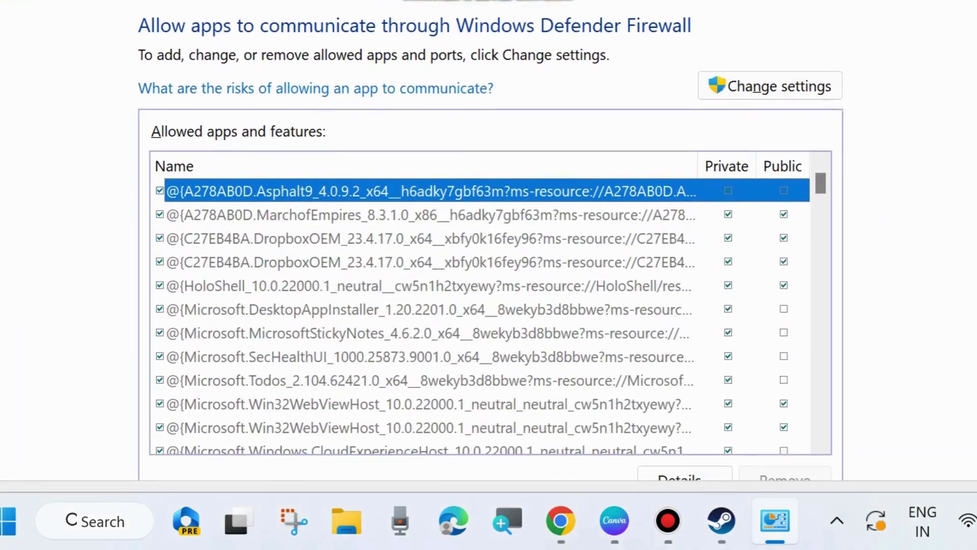
pyautogui.scroll(-20, 321, 295)
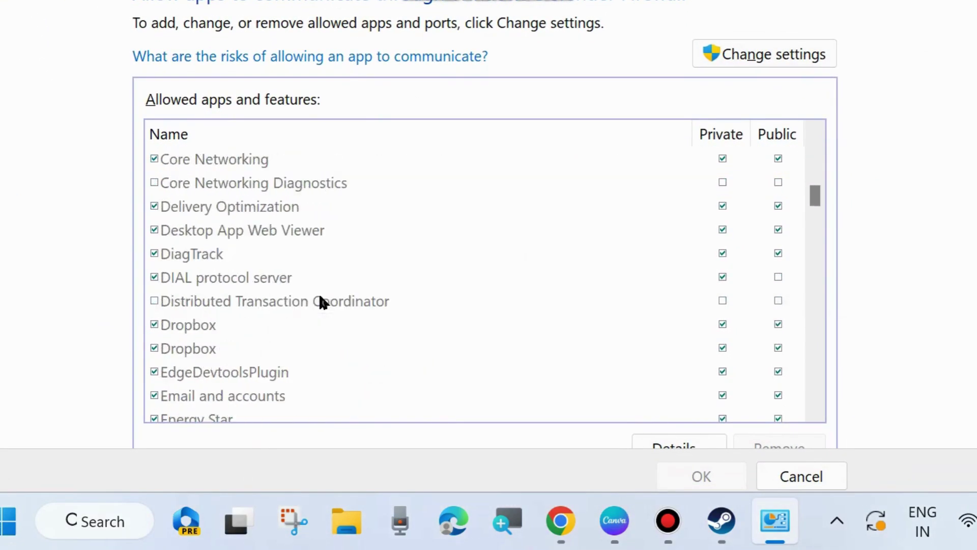
pyautogui.scroll(-15, 319, 301)
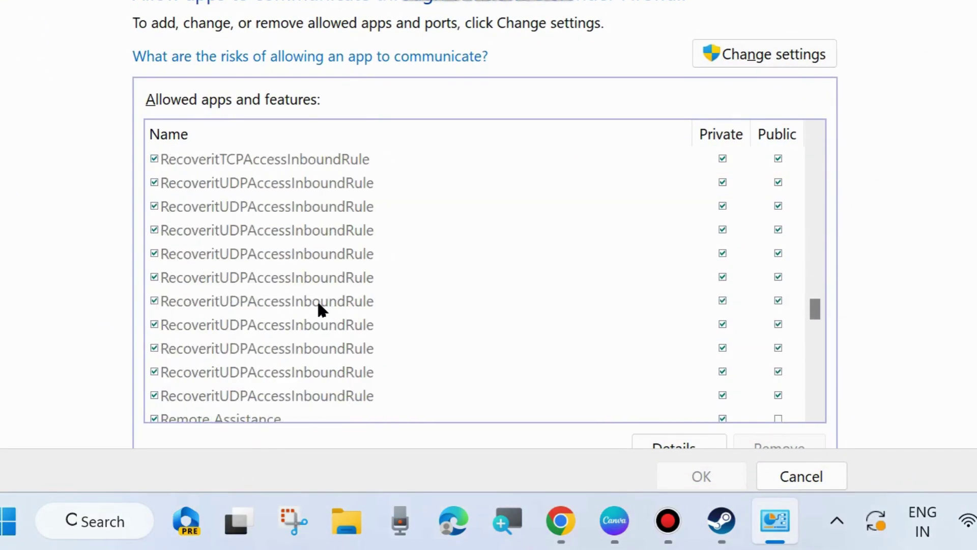
pyautogui.scroll(-12, 318, 302)
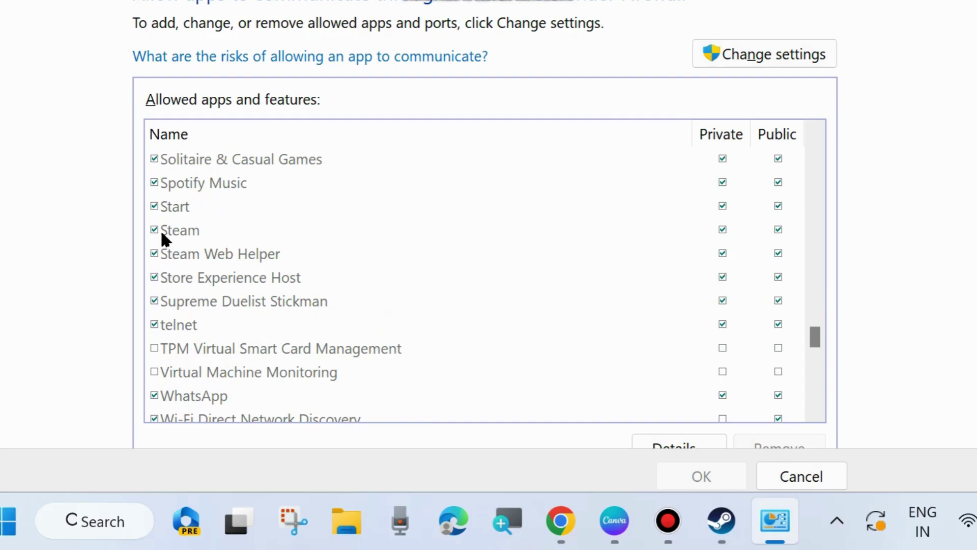
# - Confirm Steam and Steam Web Helper are allowed on Private and Public networks, then close the window
pyautogui.click(187, 231)
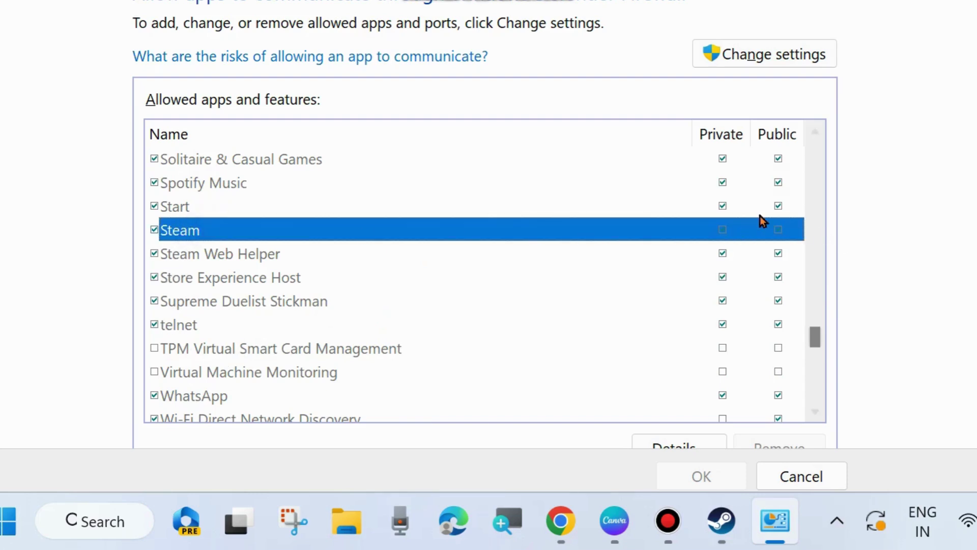
pyautogui.click(726, 204)
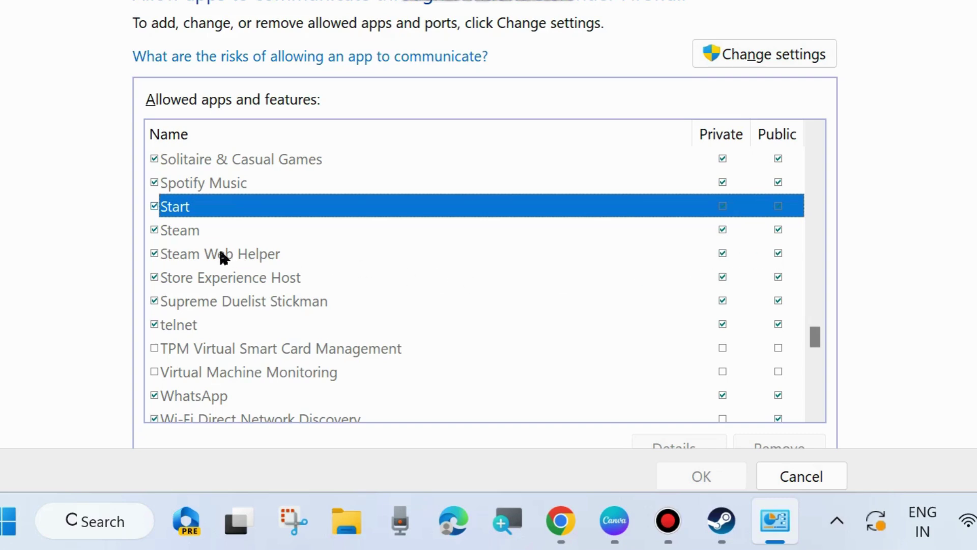
pyautogui.click(178, 236)
pyautogui.click(185, 245)
pyautogui.click(186, 235)
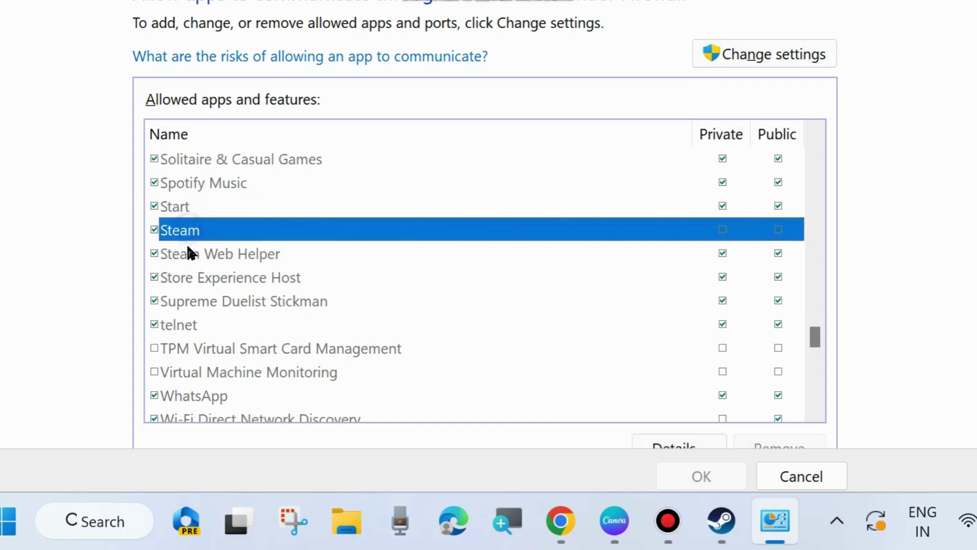
pyautogui.click(188, 250)
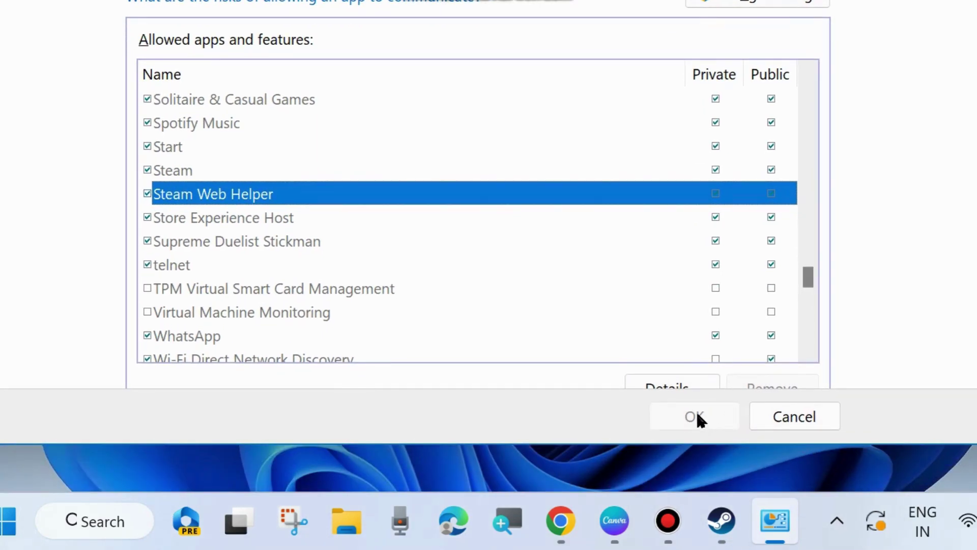
pyautogui.hotkey('alt', 'F4')
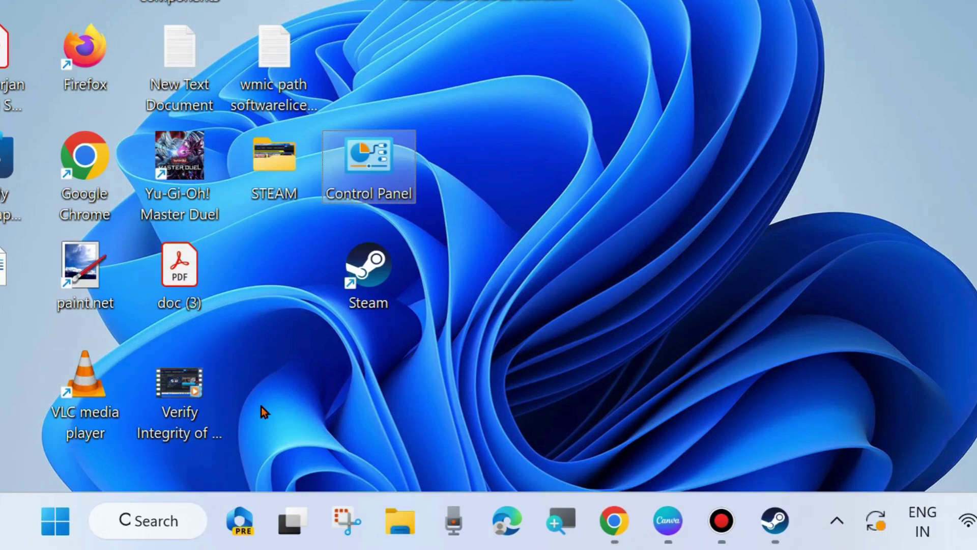
pyautogui.doubleClick(367, 162)
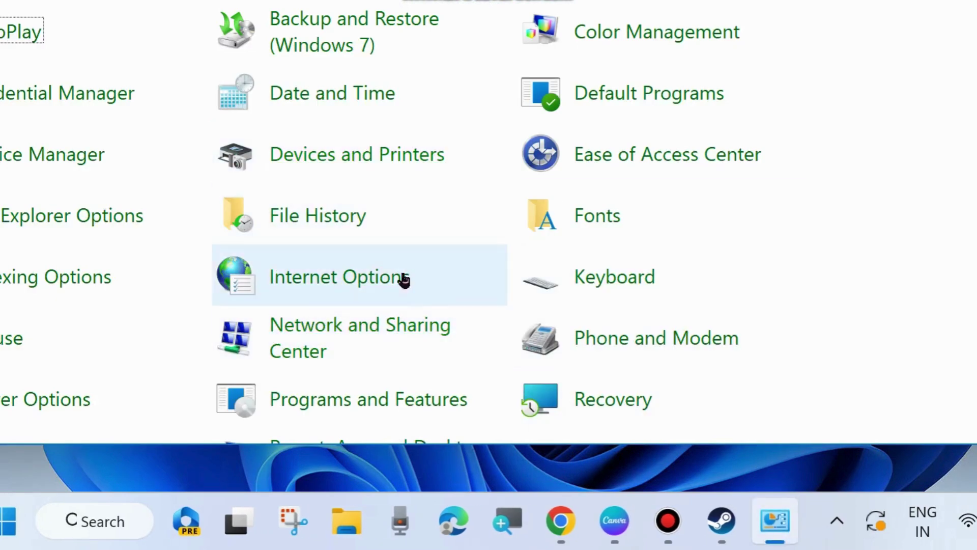
pyautogui.scroll(-2, 404, 279)
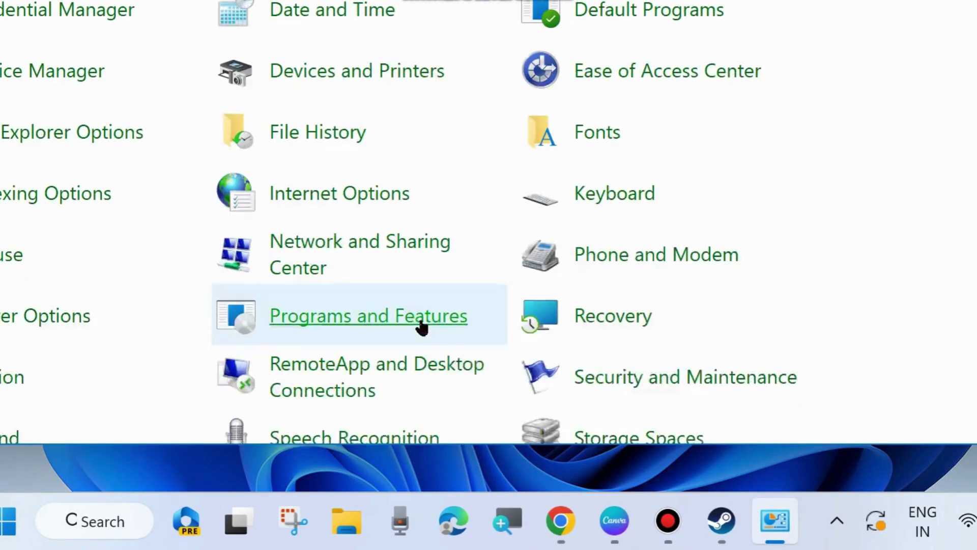
pyautogui.click(319, 326)
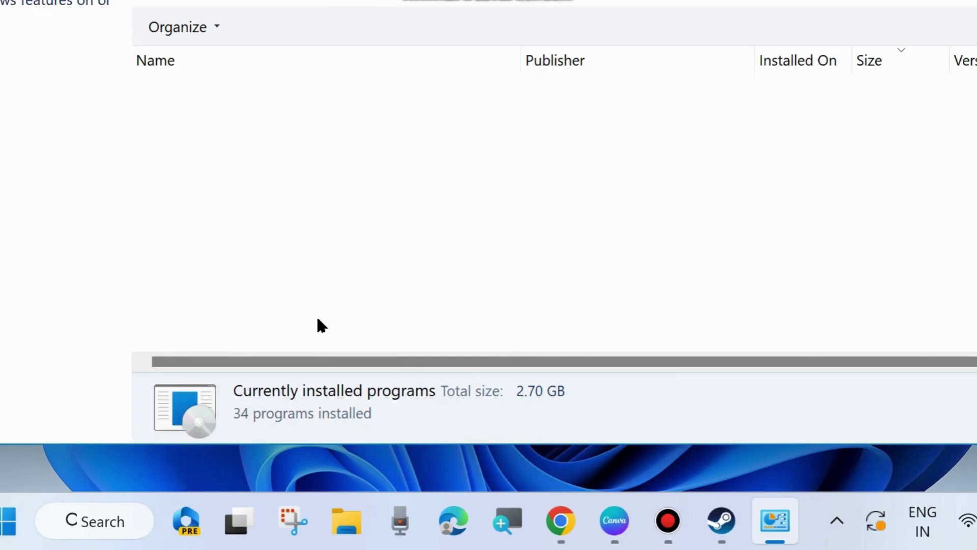
pyautogui.scroll(-5, 241, 254)
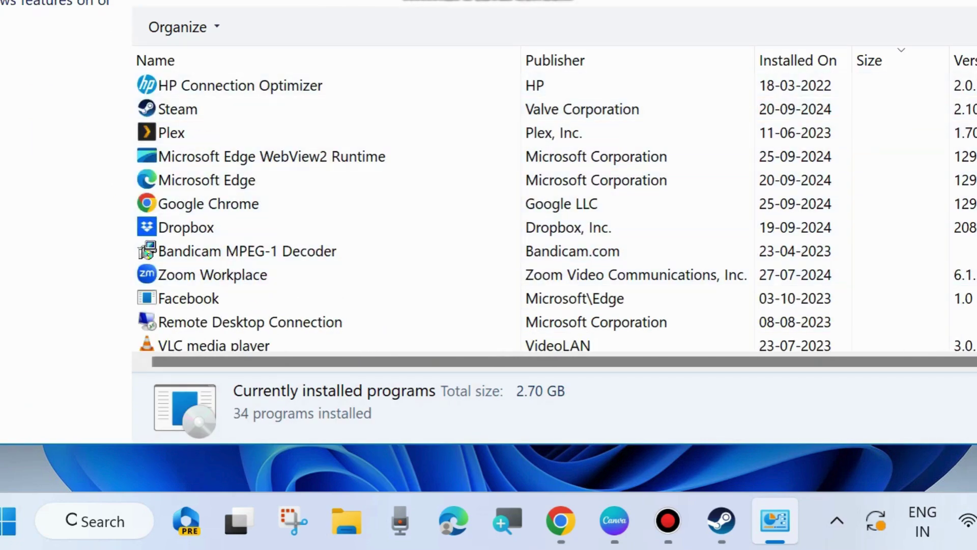
pyautogui.scroll(-2, 252, 413)
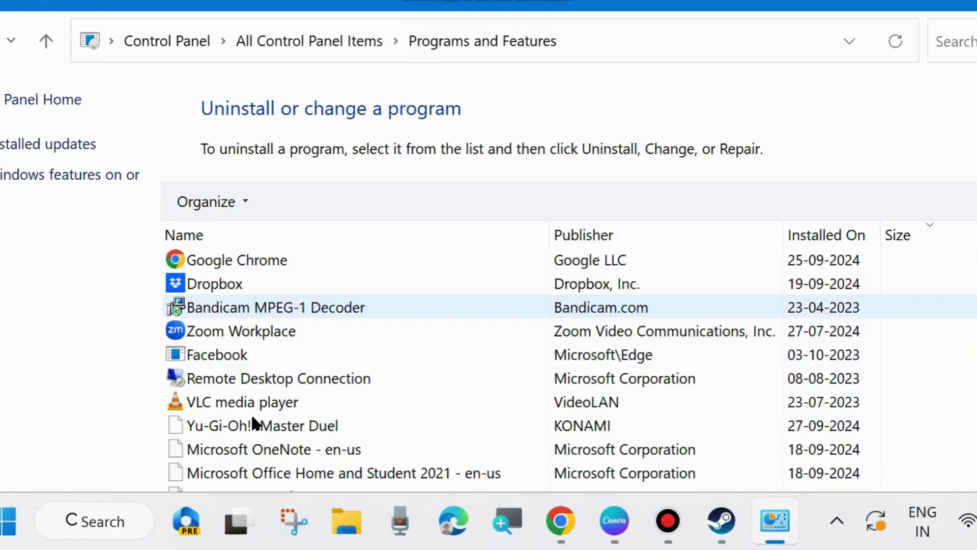
pyautogui.scroll(2, 251, 418)
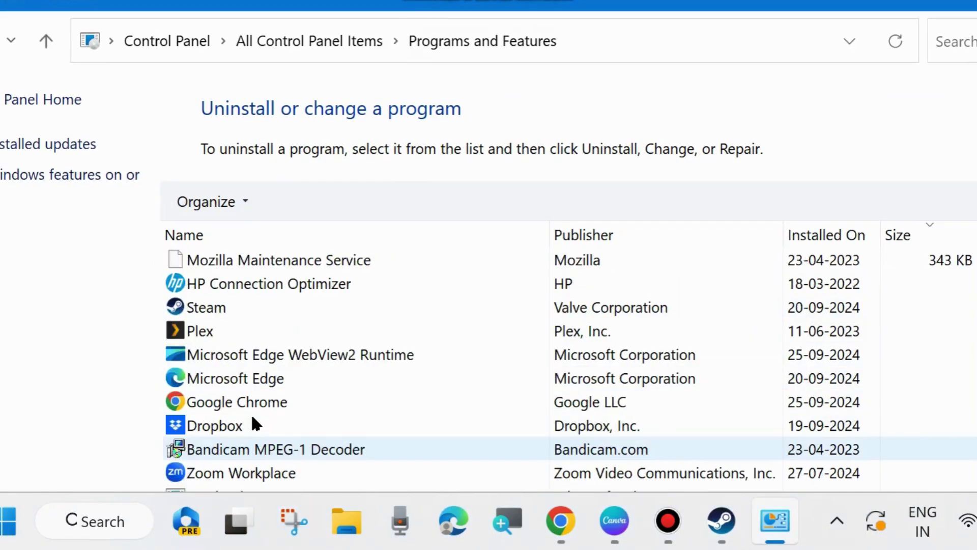
pyautogui.click(207, 310)
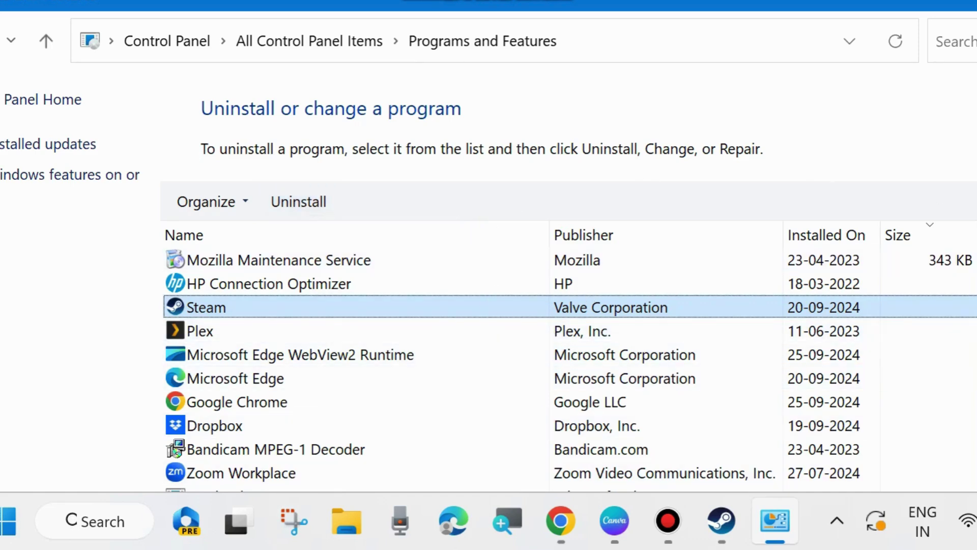
pyautogui.hotkey('alt', 'F4')
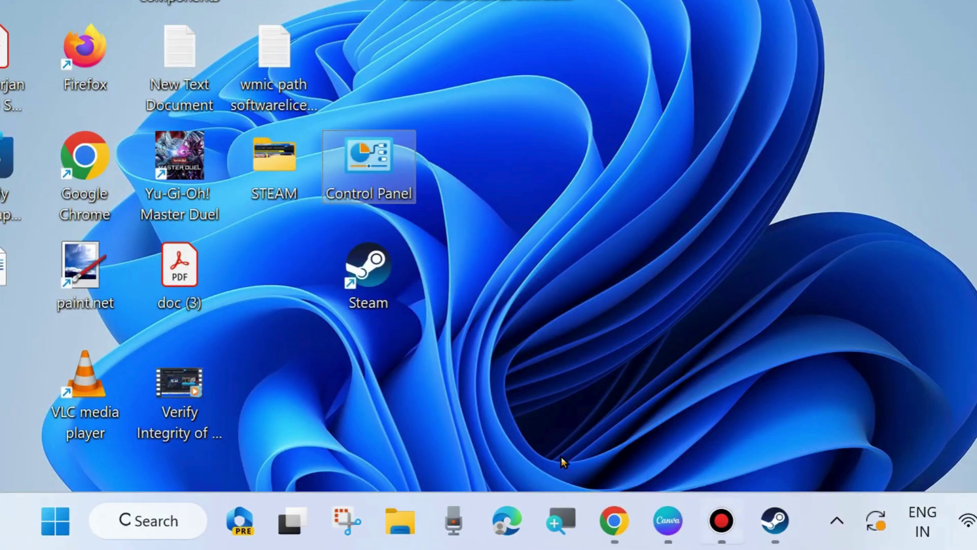